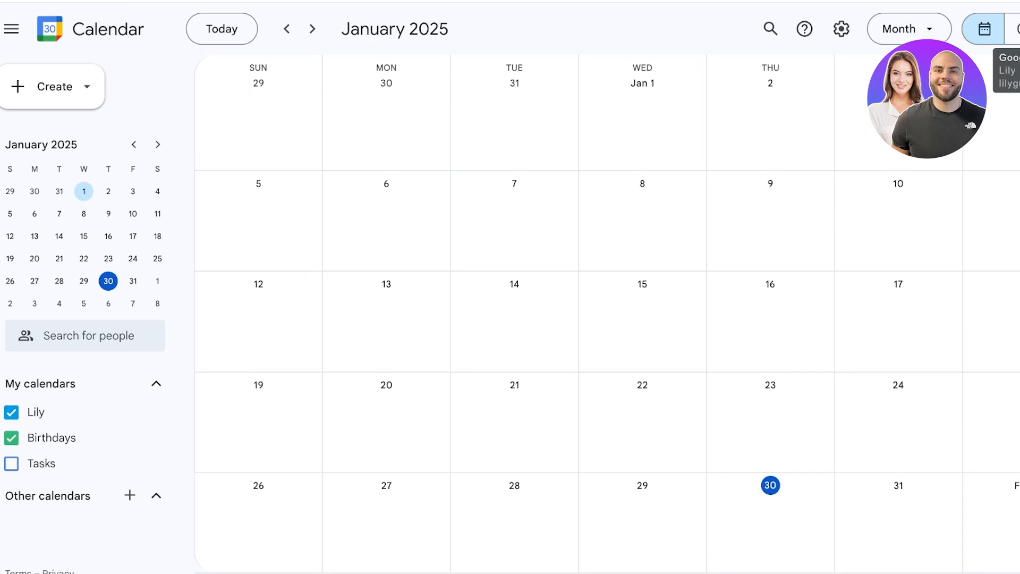
# Step: Discard a new January 30 event and toggle the Tasks list on and off
pyautogui.click(771, 523)
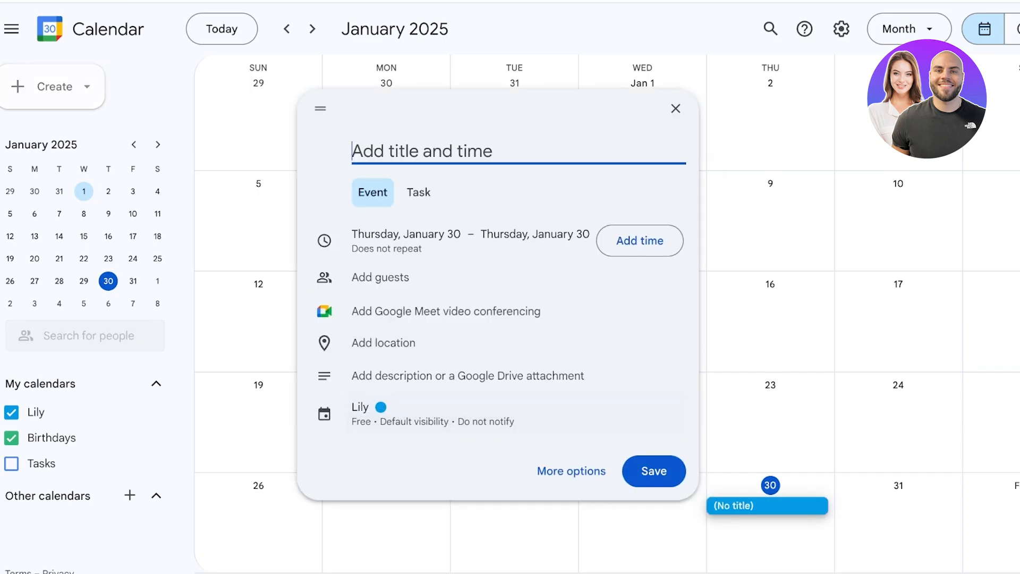
pyautogui.press('Escape')
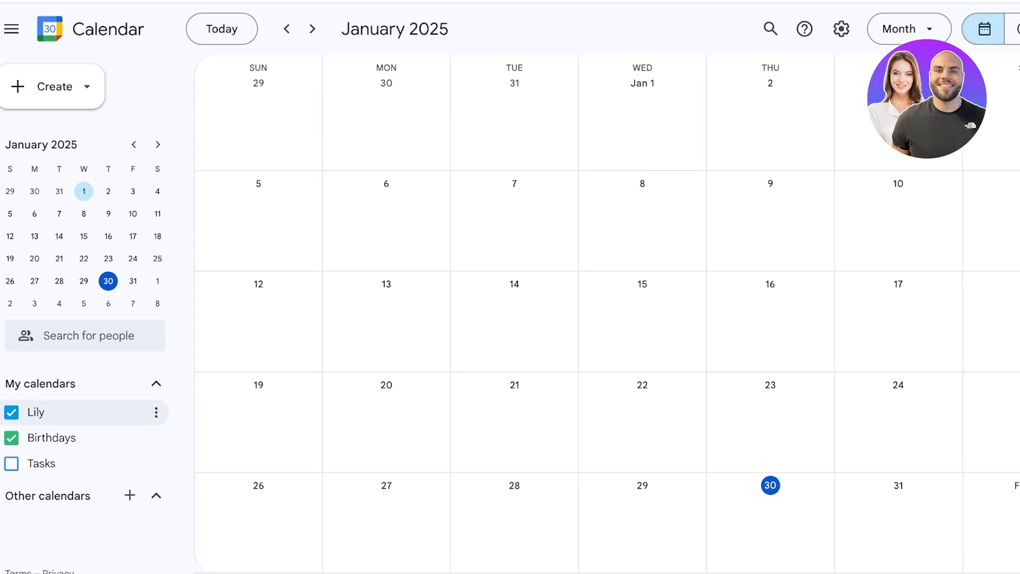
pyautogui.click(156, 464)
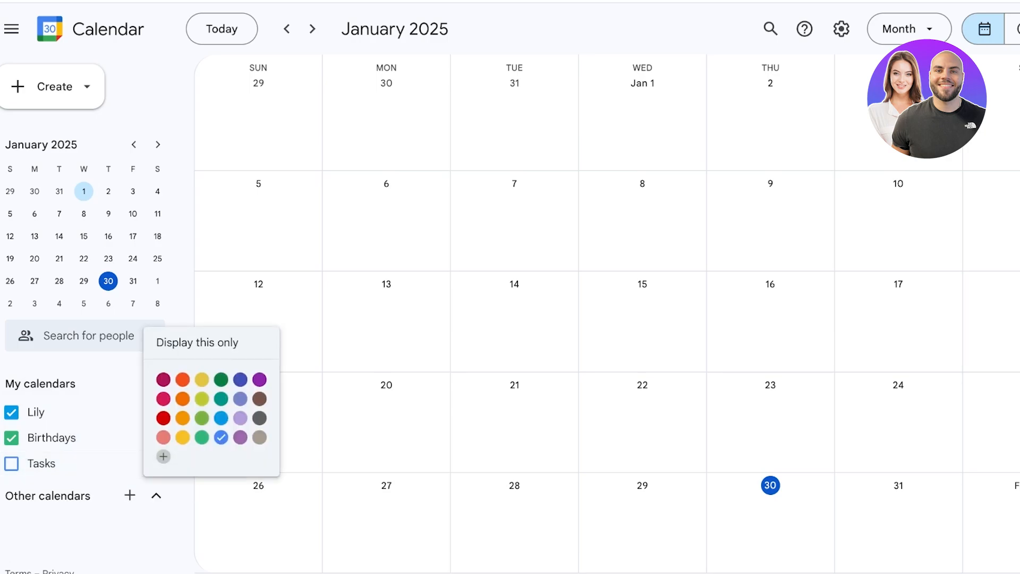
pyautogui.click(12, 463)
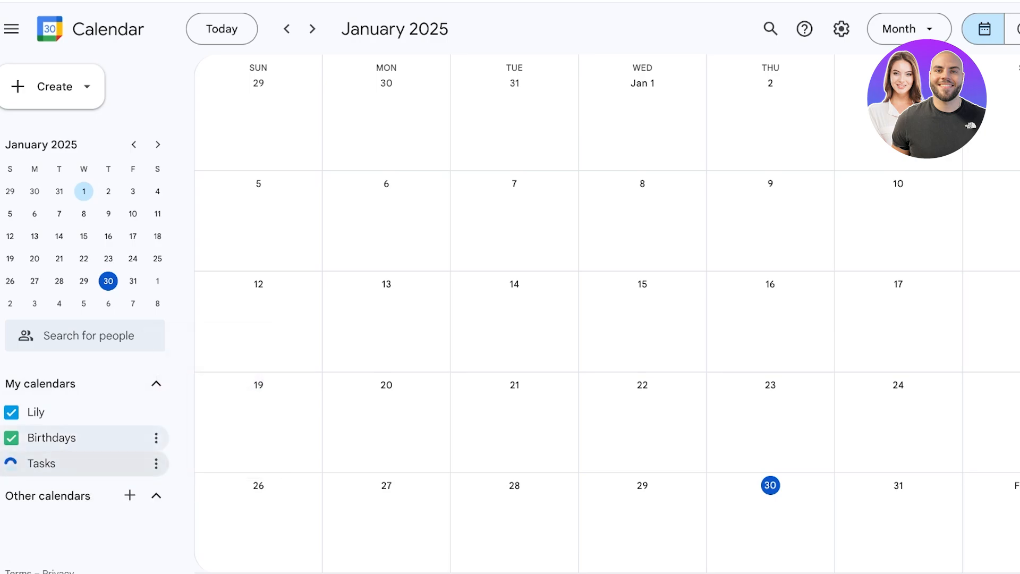
pyautogui.click(12, 463)
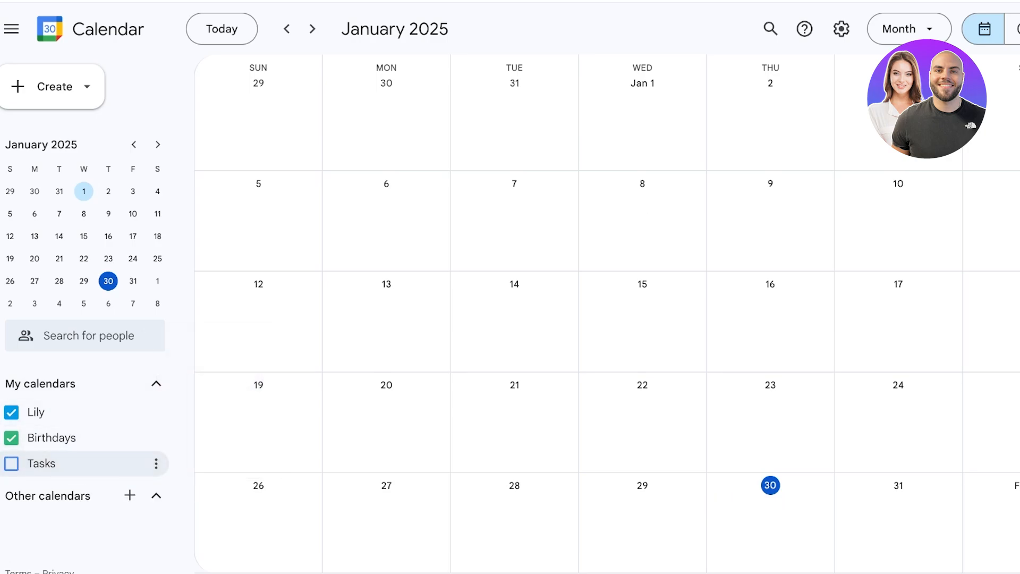
# Step: Toggle the Lily calendar off and on, then open its Settings and sharing page
pyautogui.click(11, 412)
pyautogui.click(12, 412)
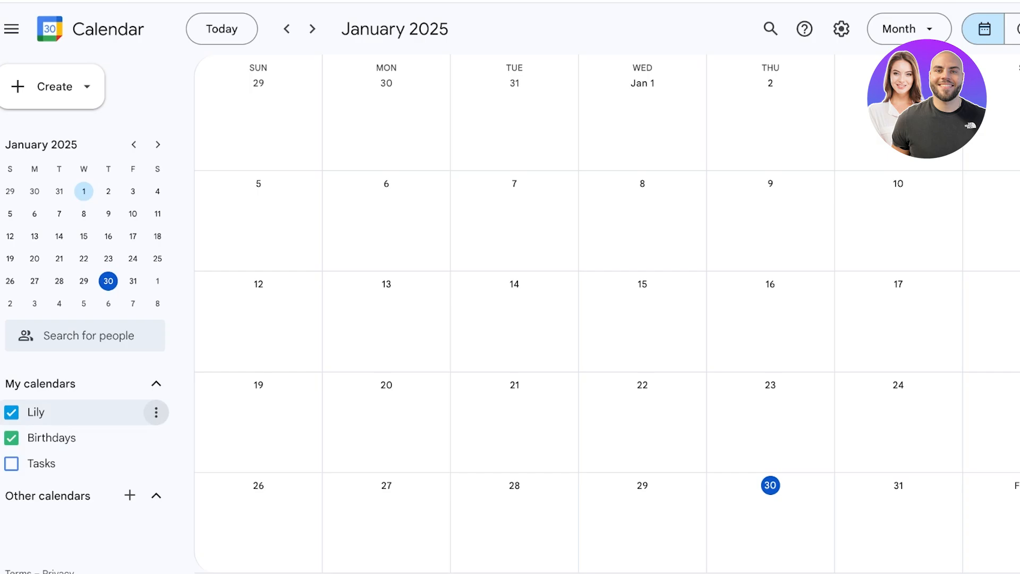
pyautogui.click(155, 413)
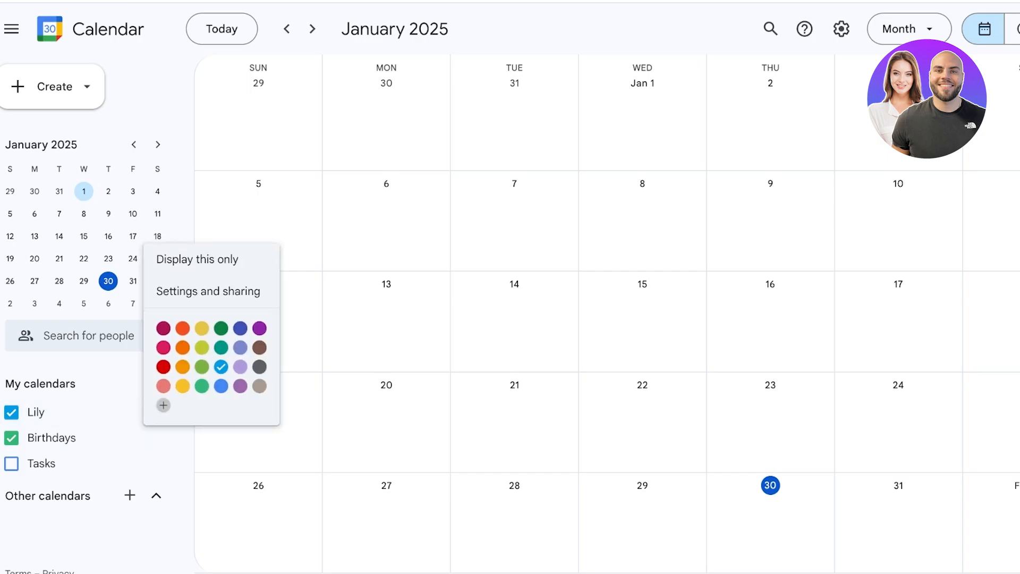
pyautogui.click(215, 291)
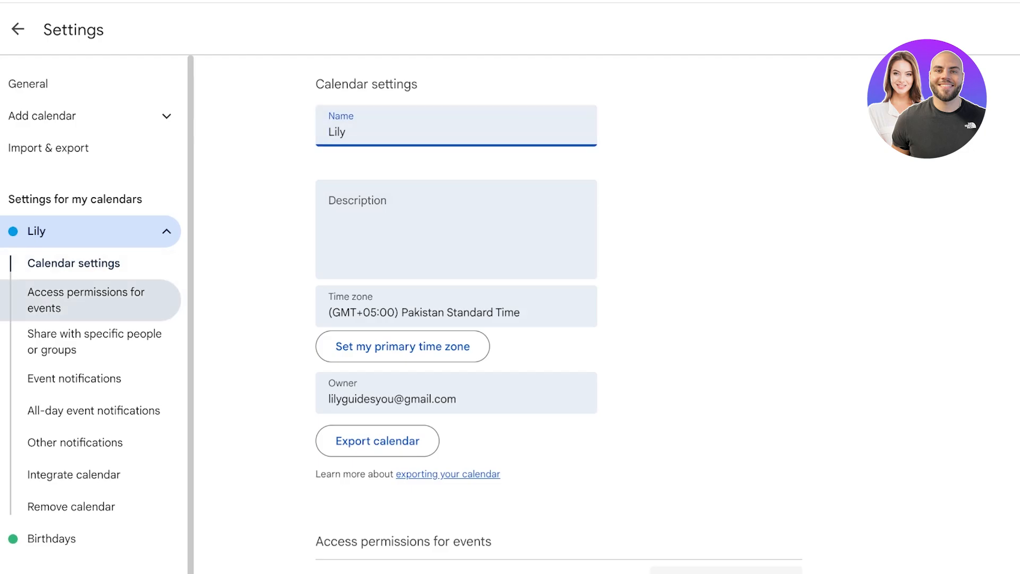
# Step: Try making Lily public, cancel the warning, and go to Share with specific people
pyautogui.click(88, 300)
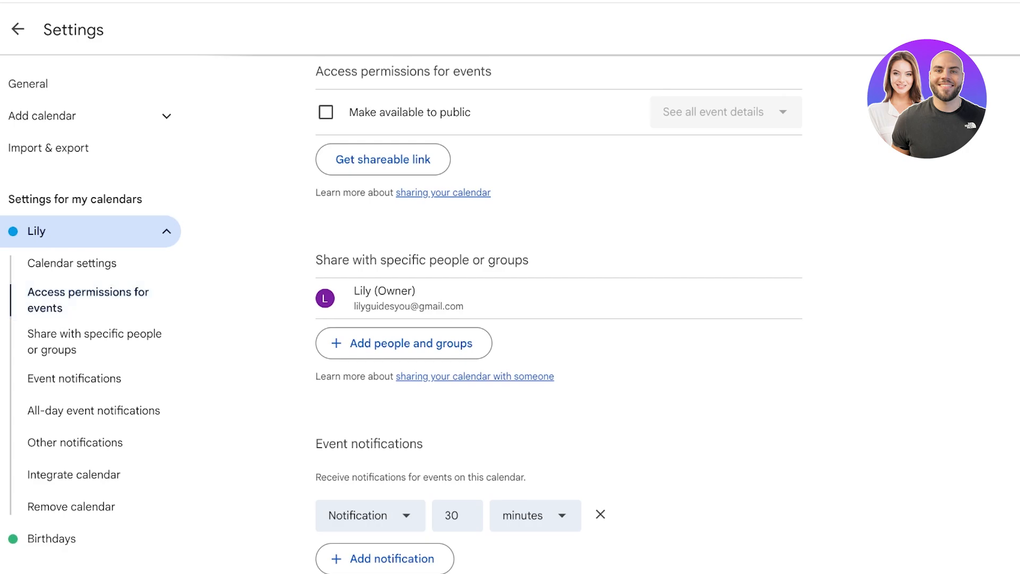
pyautogui.scroll(1, 560, 319)
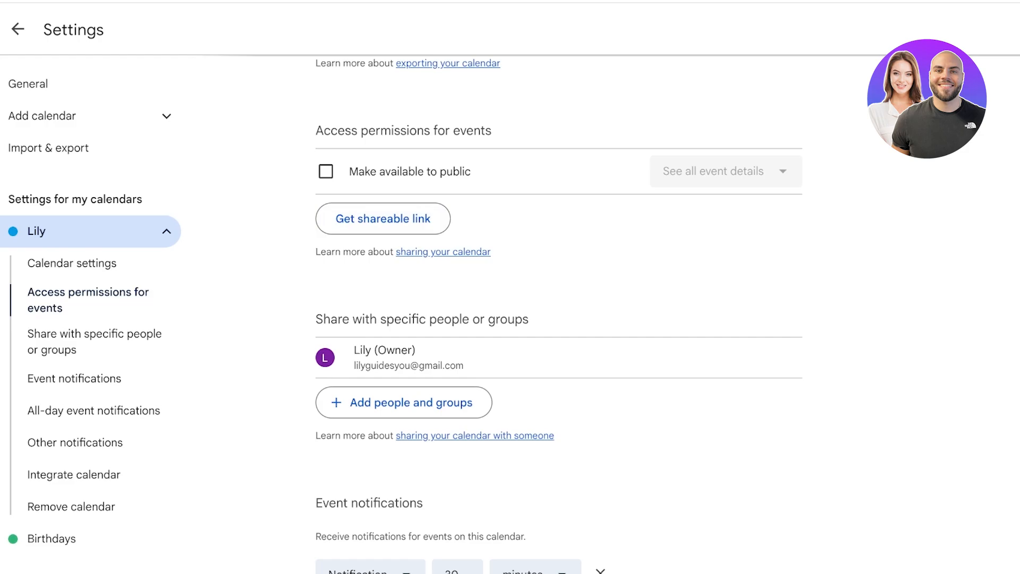
pyautogui.click(326, 171)
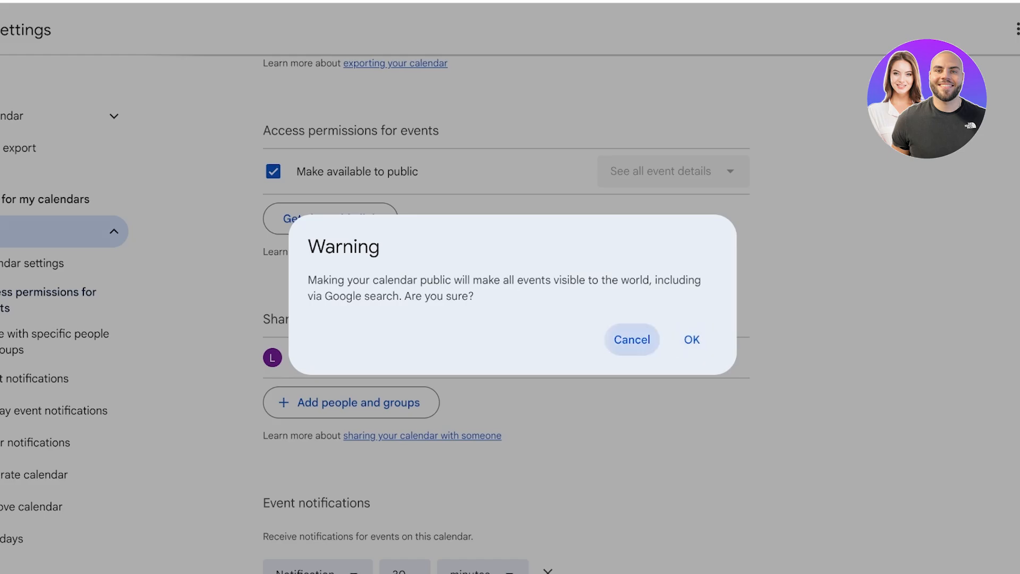
pyautogui.click(632, 339)
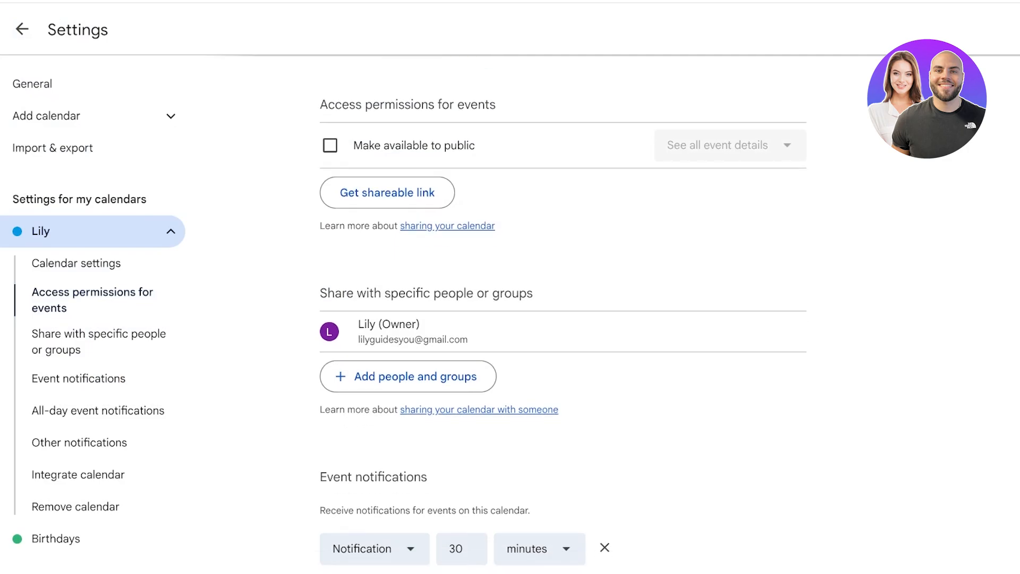
pyautogui.click(101, 342)
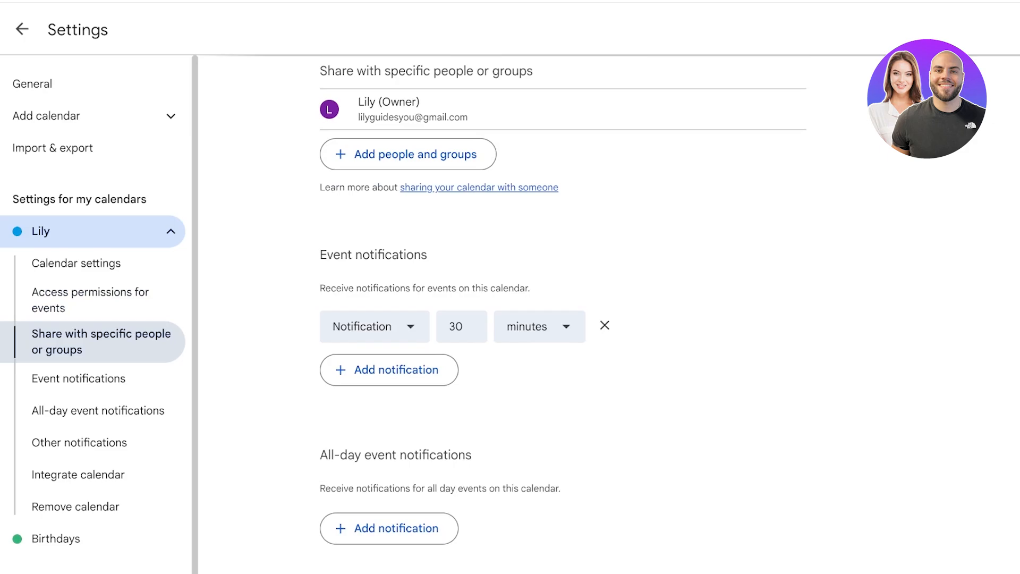
pyautogui.scroll(1, 408, 171)
# Step: Share Lily with the suggested person using See all event details permission, and send it
pyautogui.click(408, 190)
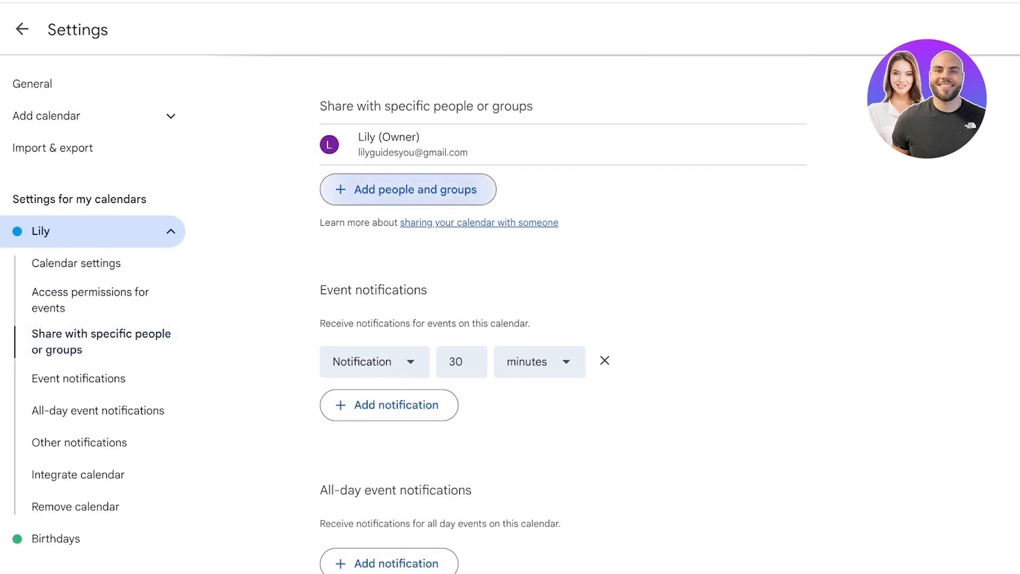
pyautogui.click(463, 297)
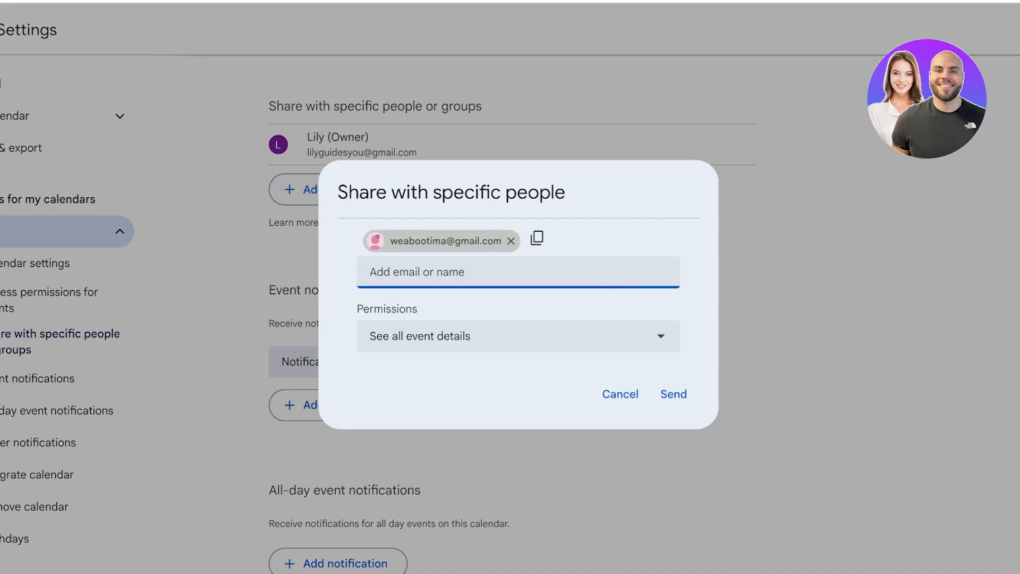
pyautogui.click(518, 336)
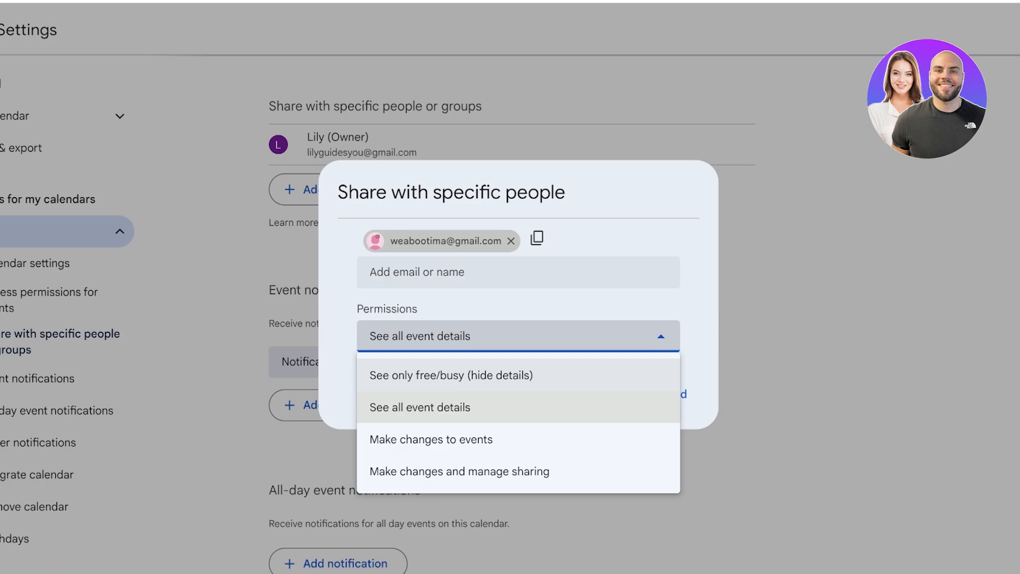
pyautogui.click(542, 375)
pyautogui.click(518, 336)
pyautogui.click(518, 406)
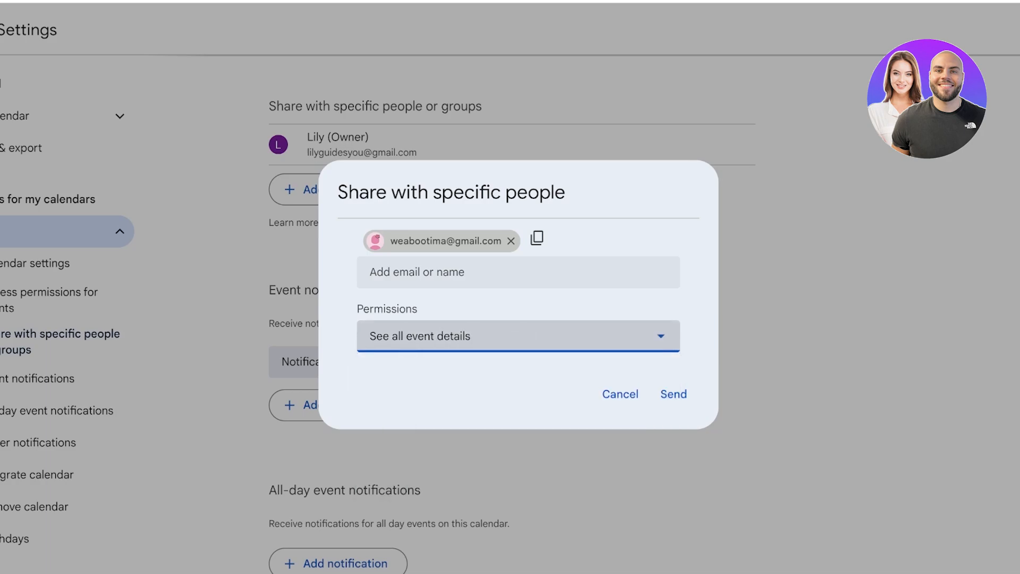
pyautogui.click(518, 336)
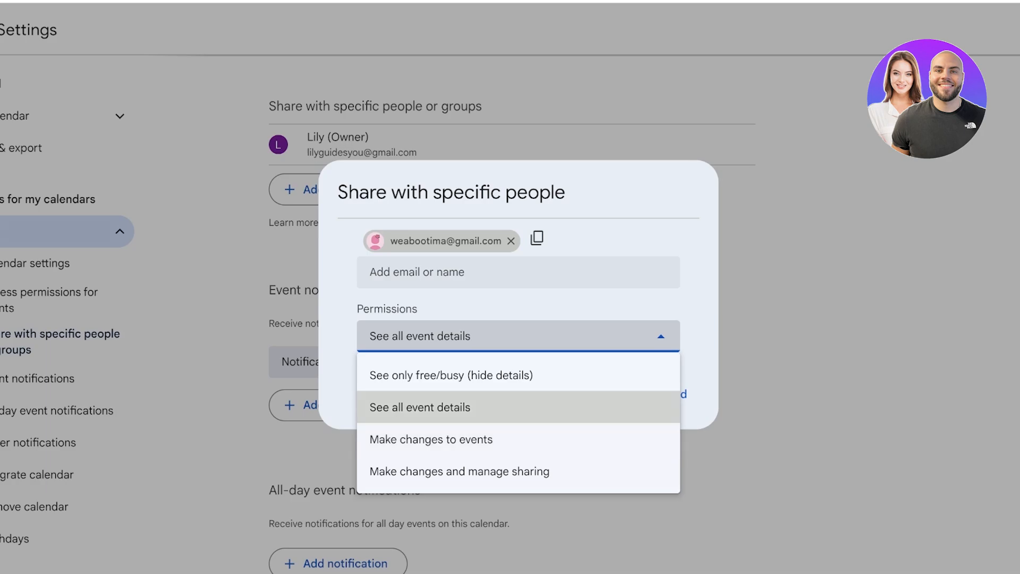
pyautogui.click(457, 407)
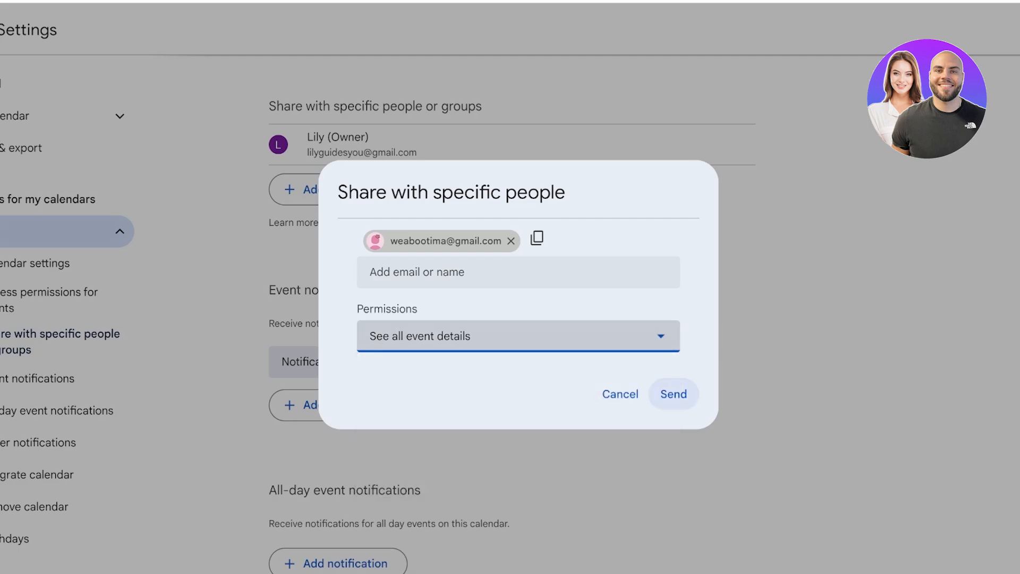
pyautogui.click(673, 393)
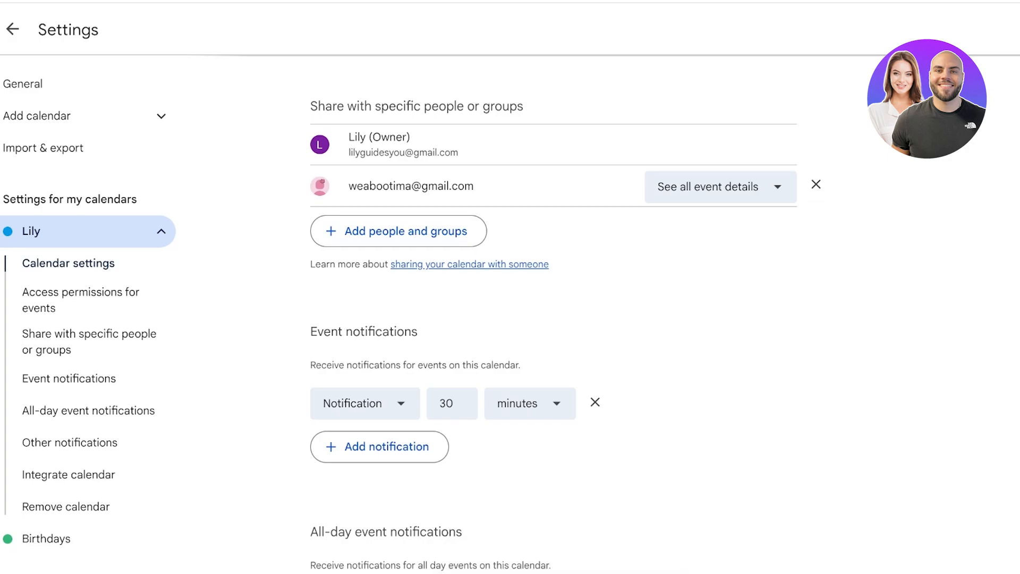
# Step: Back in the month view, add an all-day Meeting on January 23
pyautogui.click(12, 29)
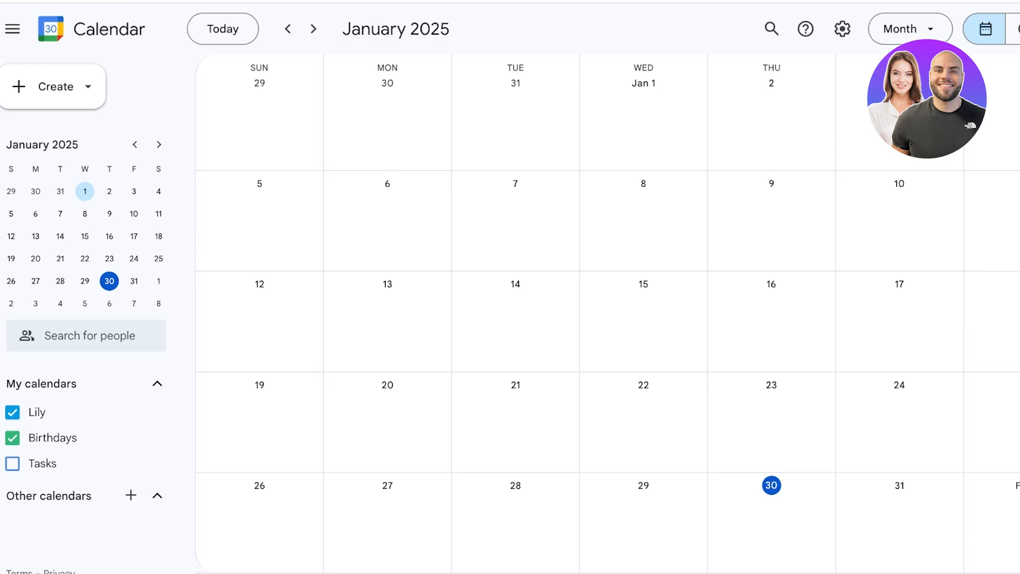
pyautogui.moveTo(255, 385); pyautogui.dragTo(650, 385)
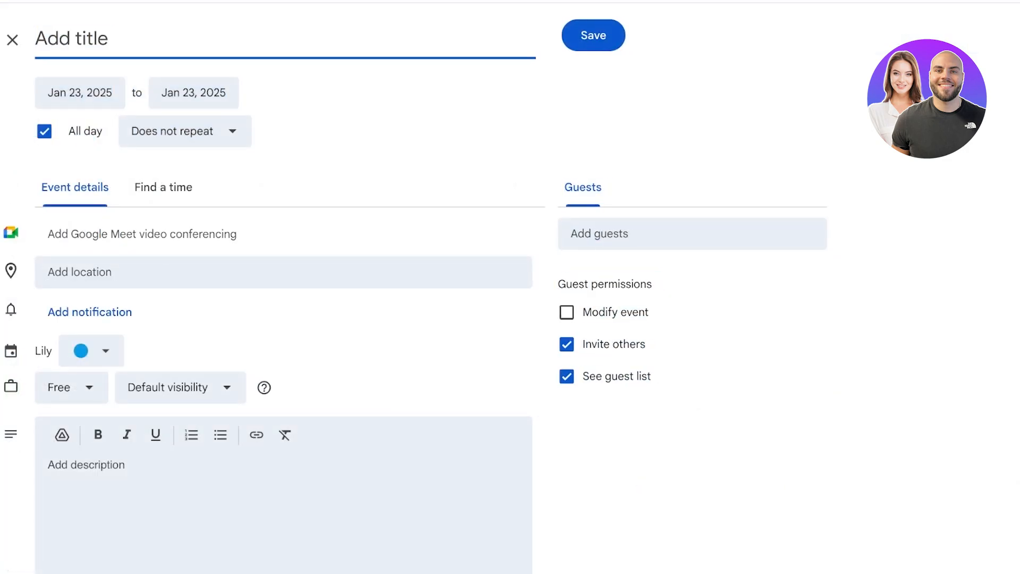
pyautogui.write('Meeting')
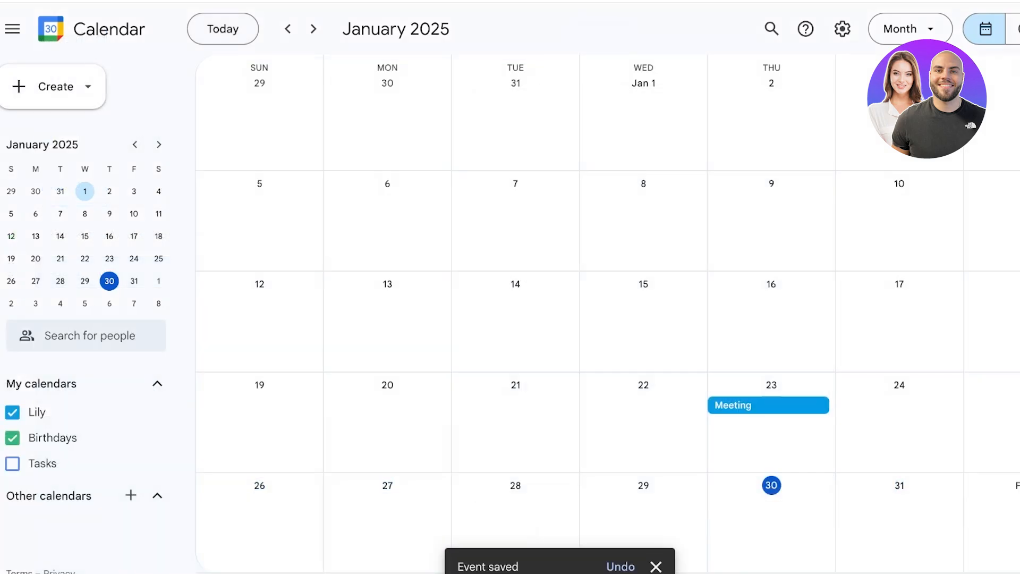
# Step: Create a Launch Event on January 31
pyautogui.click(899, 515)
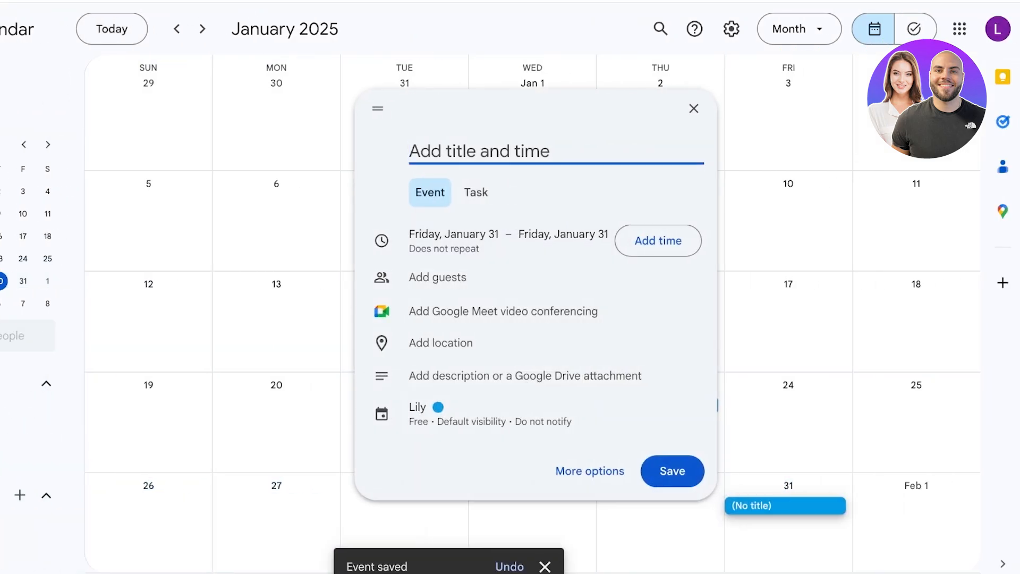
pyautogui.write('Launch E')
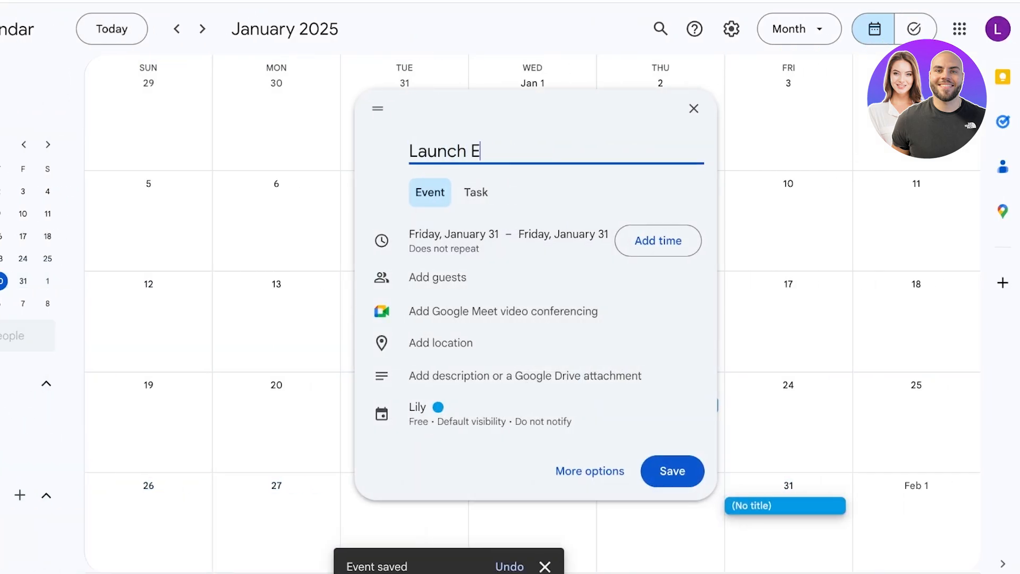
pyautogui.write('vent')
pyautogui.press('Return')
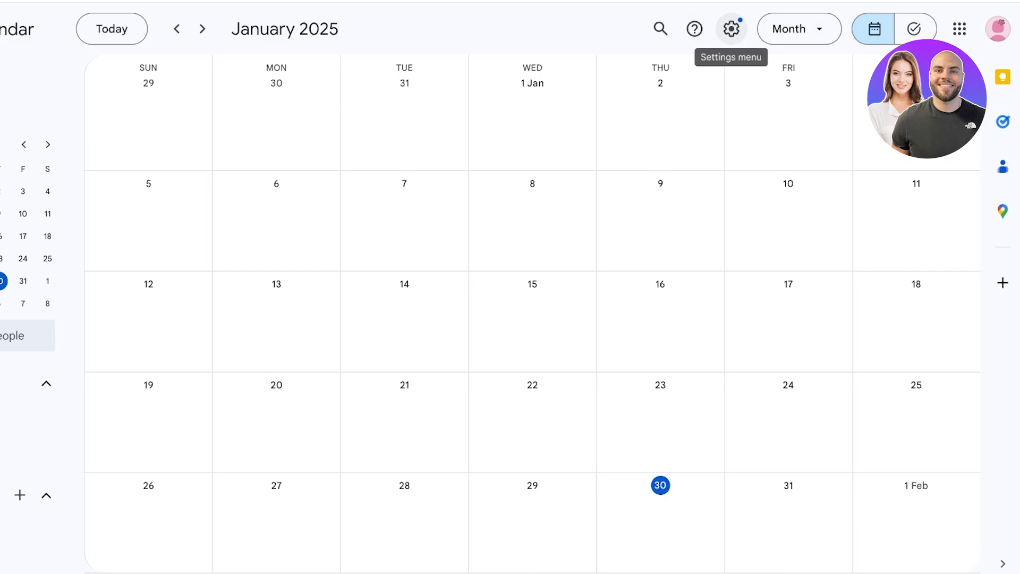
pyautogui.click(732, 29)
pyautogui.press('Escape')
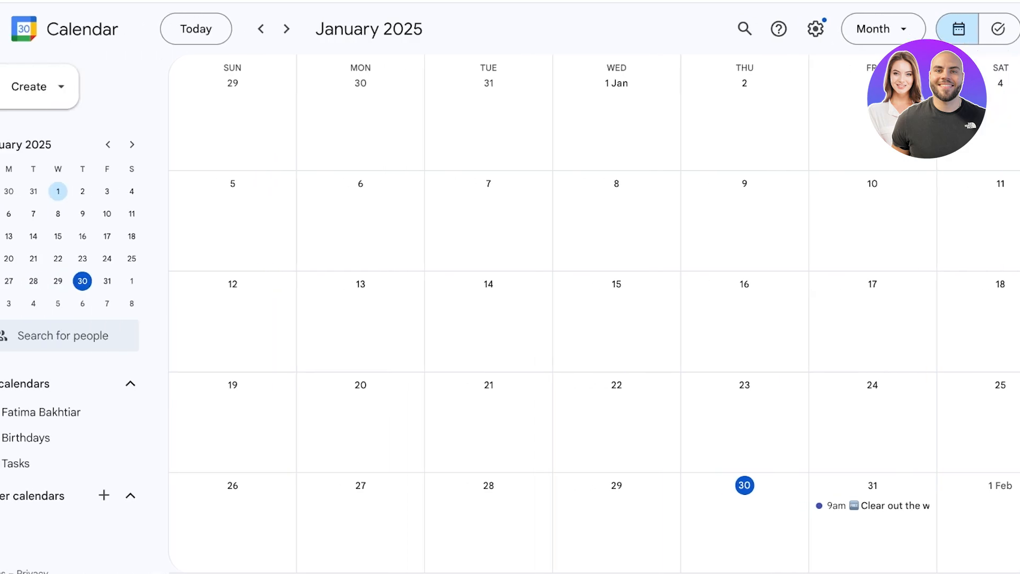
pyautogui.click(19, 495)
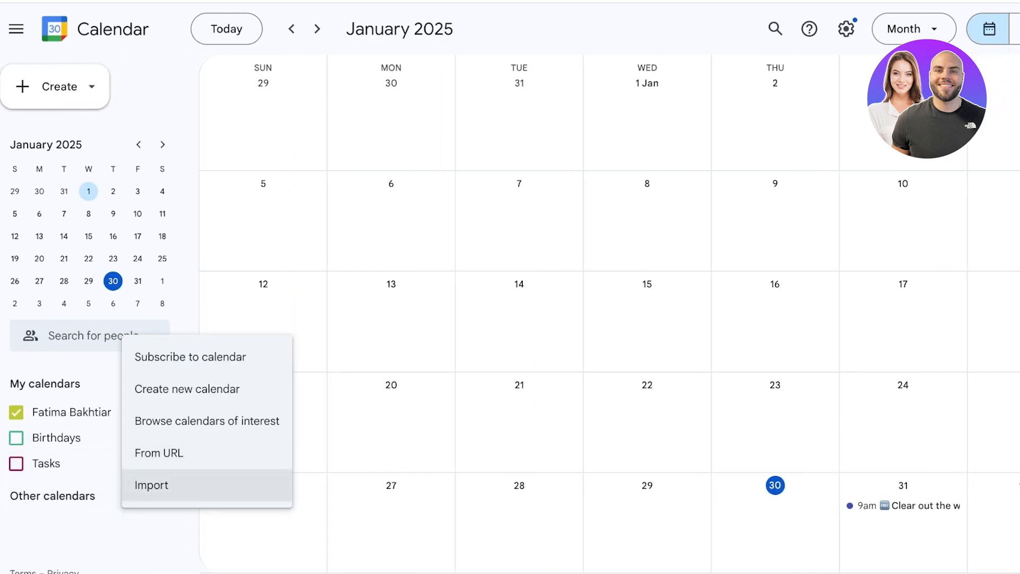
pyautogui.click(154, 485)
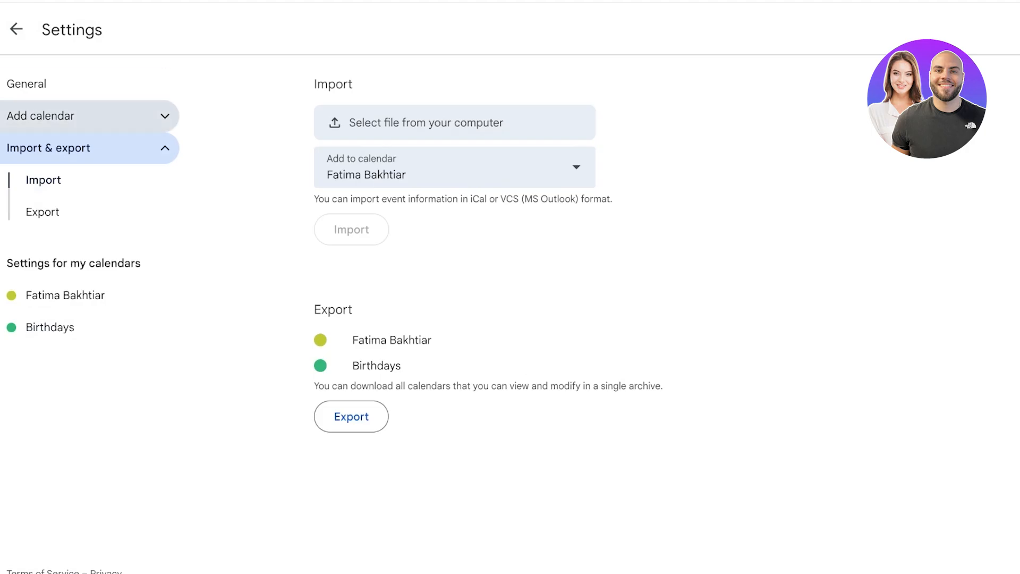
pyautogui.click(32, 83)
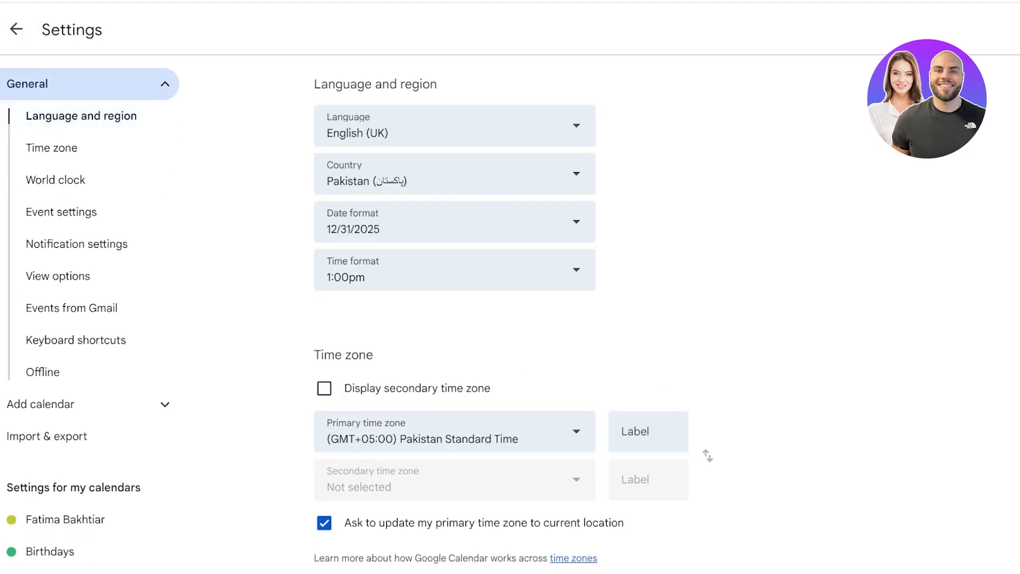
pyautogui.click(15, 28)
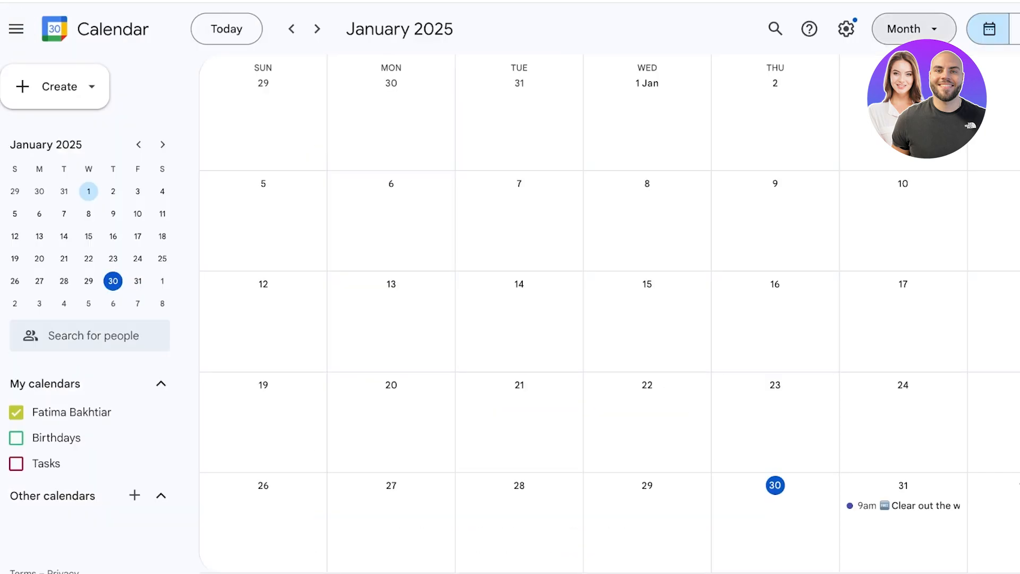
pyautogui.hscroll(2, 950, 29)
pyautogui.click(959, 29)
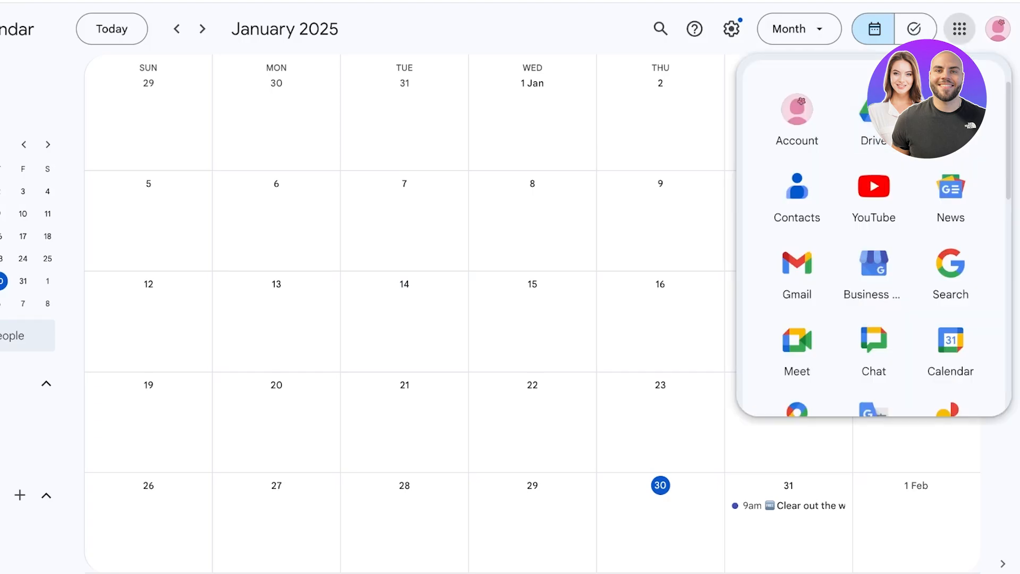
# Step: Open Gmail from the apps launcher and add the shared Lily calendar from its email
pyautogui.click(960, 28)
pyautogui.click(960, 29)
pyautogui.scroll(-1, 874, 212)
pyautogui.click(797, 242)
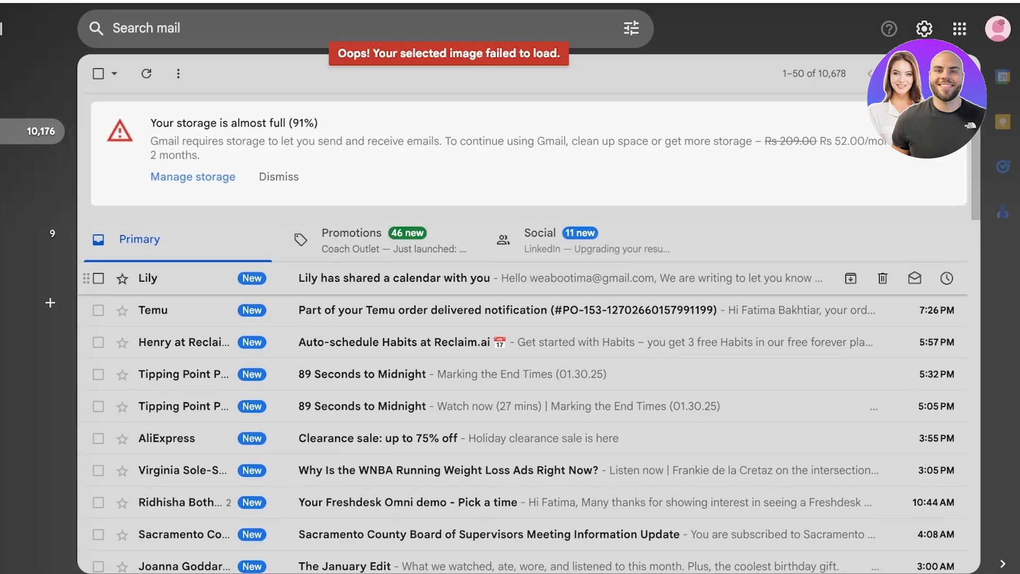
pyautogui.click(396, 278)
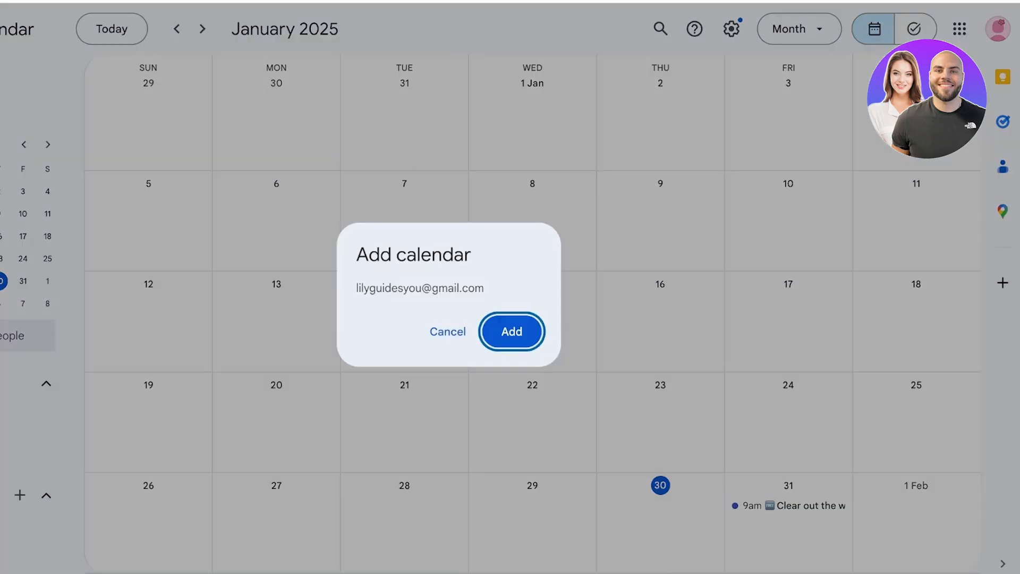
pyautogui.click(508, 332)
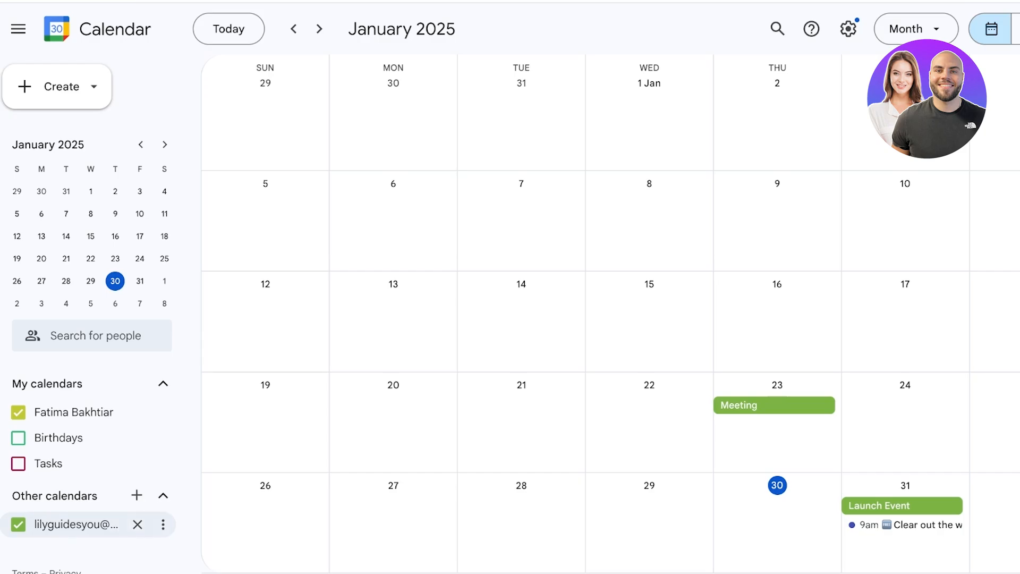
# Step: Colour the shared calendar Cherry Blossom red and switch back to the owner's account
pyautogui.scroll(2, 585, 314)
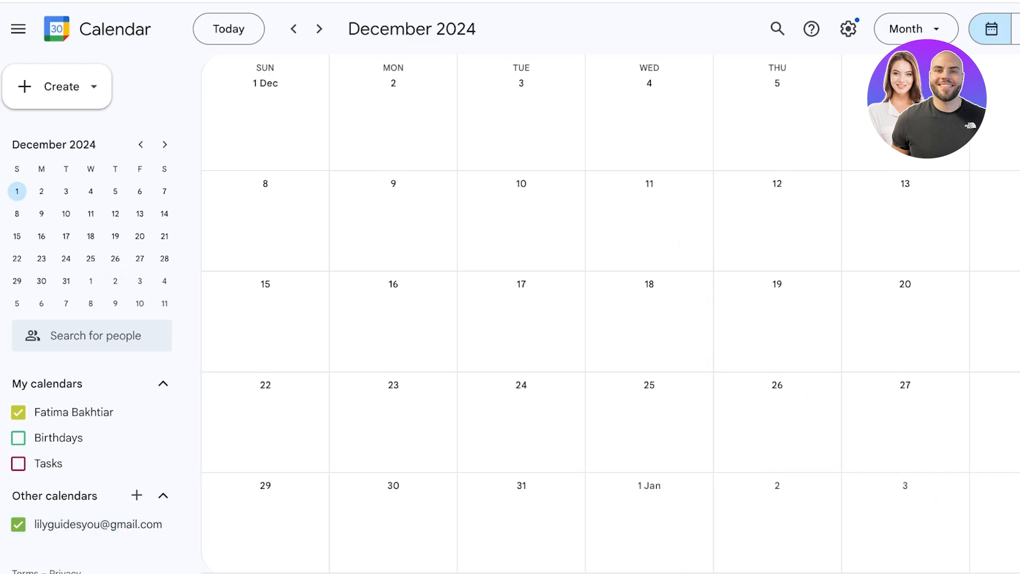
pyautogui.scroll(1, 585, 314)
pyautogui.scroll(-2, 585, 313)
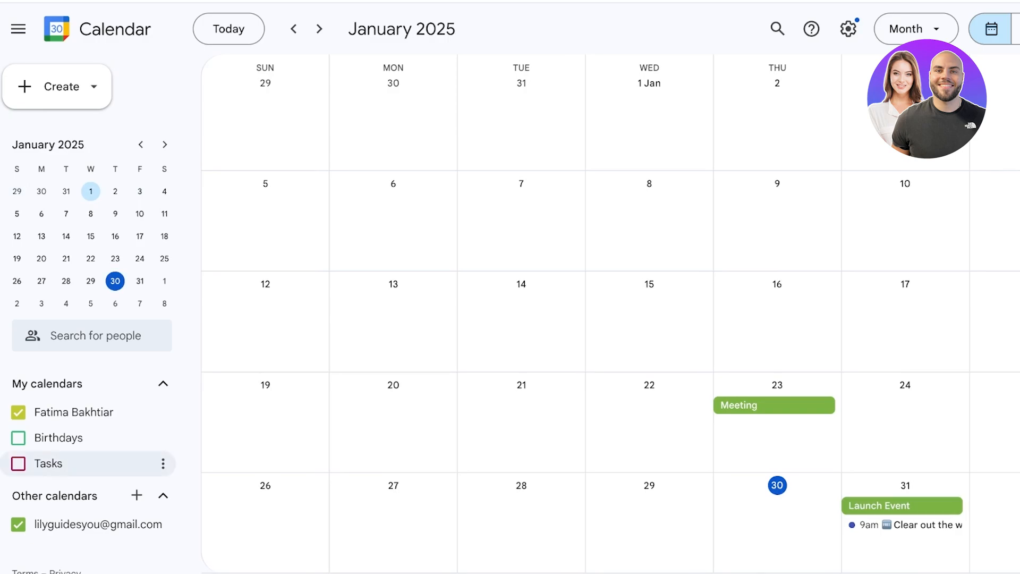
pyautogui.moveTo(106, 524)
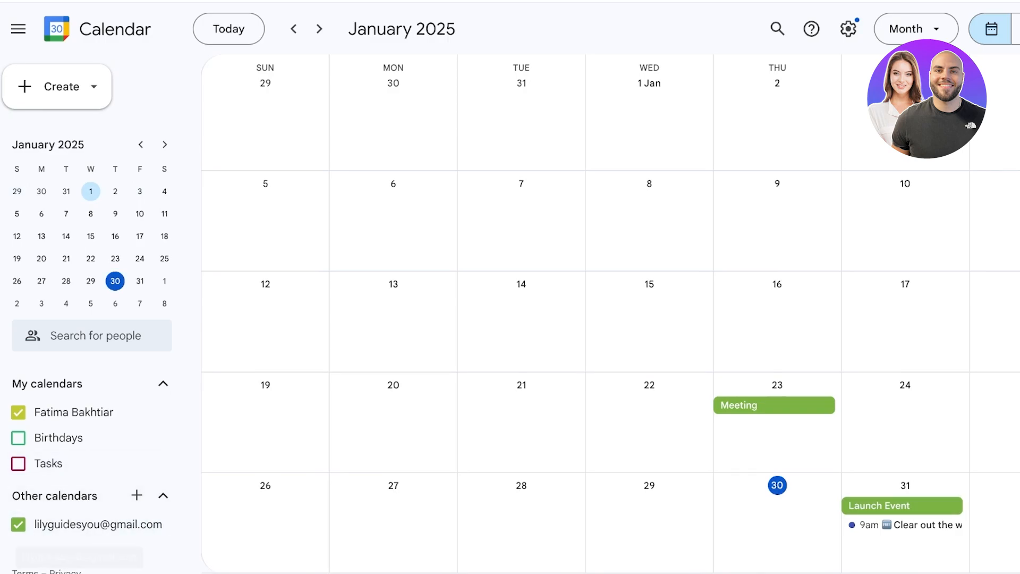
pyautogui.click(163, 525)
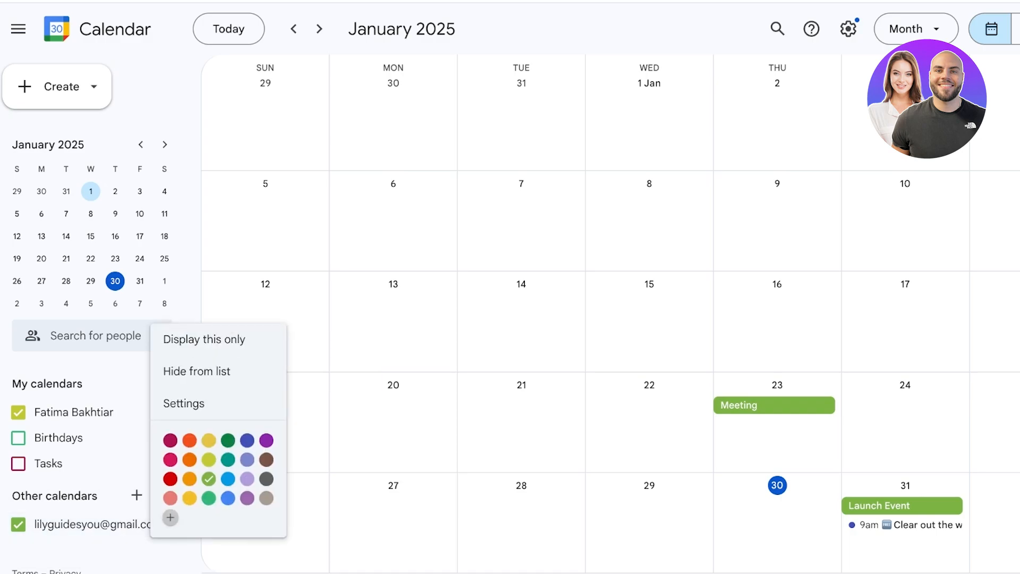
pyautogui.click(228, 479)
pyautogui.click(171, 440)
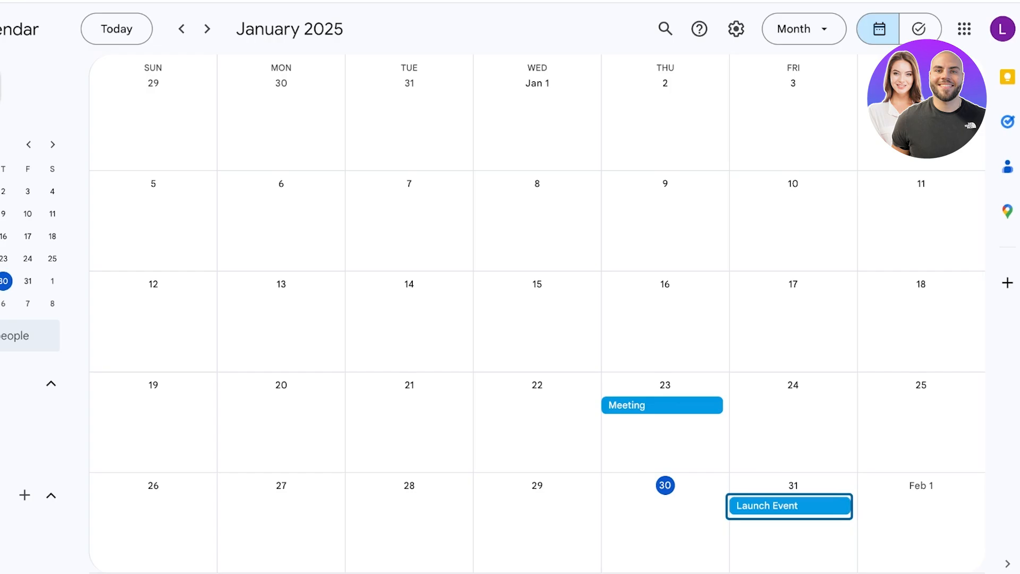
pyautogui.click(737, 29)
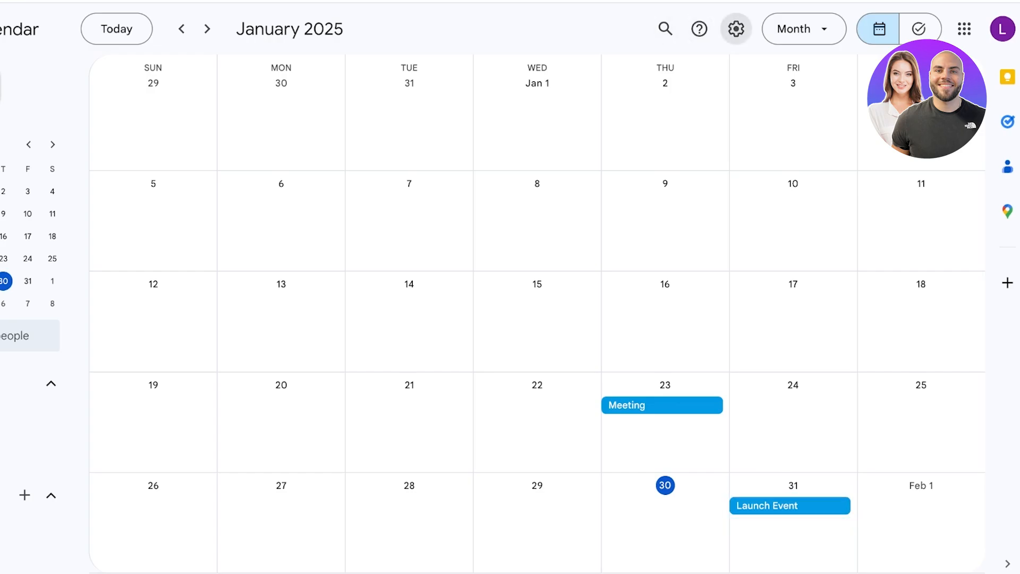
# Step: Open Settings and select the Lily calendar under Settings for my calendars
pyautogui.click(750, 67)
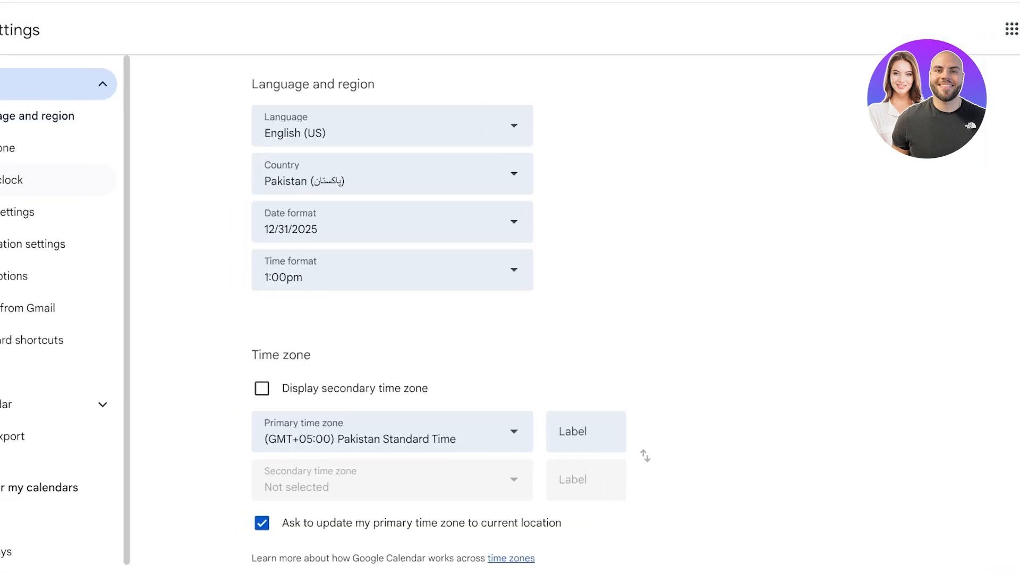
pyautogui.click(18, 29)
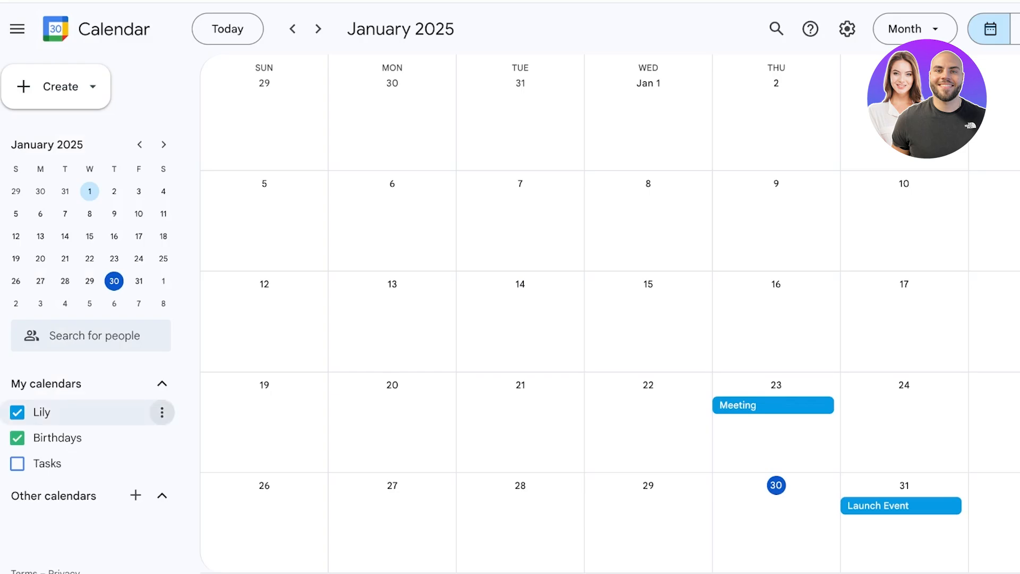
pyautogui.click(915, 29)
pyautogui.click(847, 29)
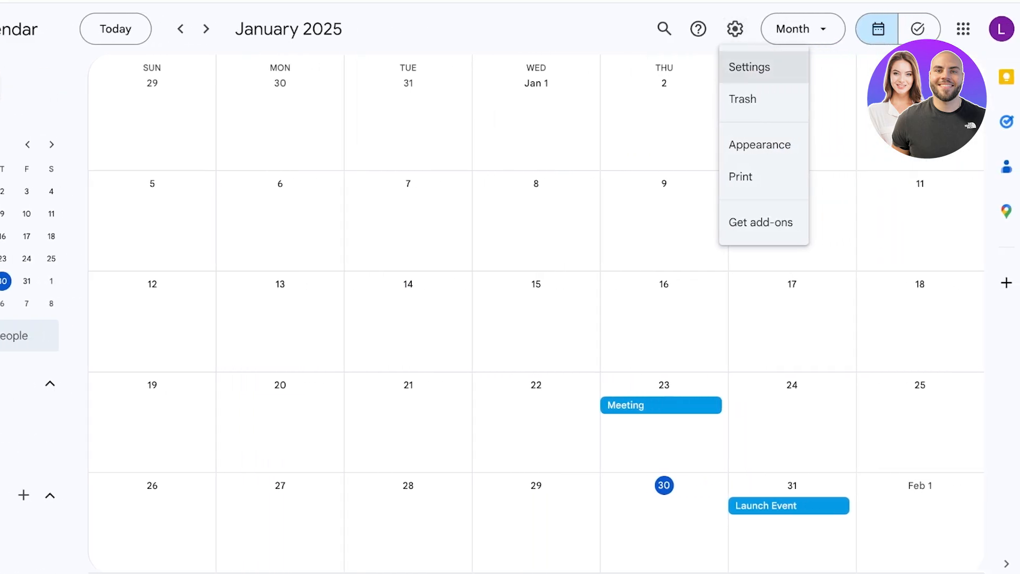
pyautogui.click(855, 67)
pyautogui.scroll(-3, 80, 404)
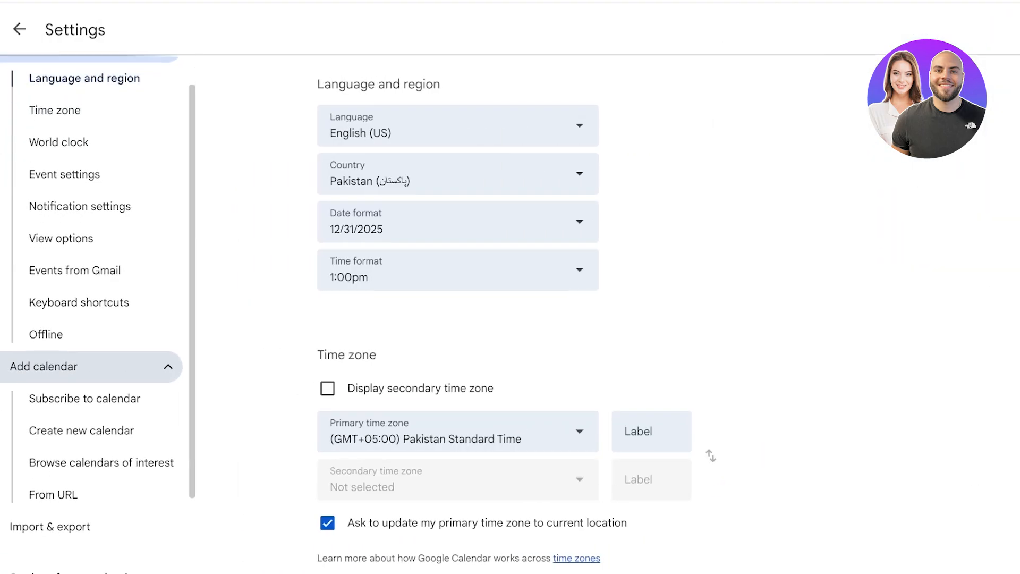
pyautogui.click(80, 497)
# Step: Review Lily's access permissions, including the shared person's See all event details access
pyautogui.scroll(3, 90, 345)
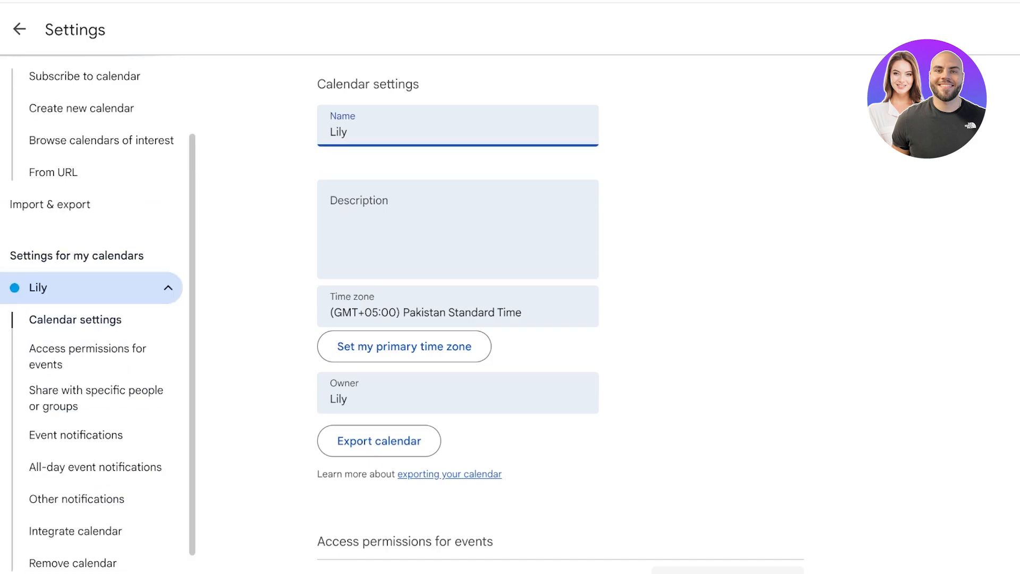
pyautogui.scroll(-3, 90, 345)
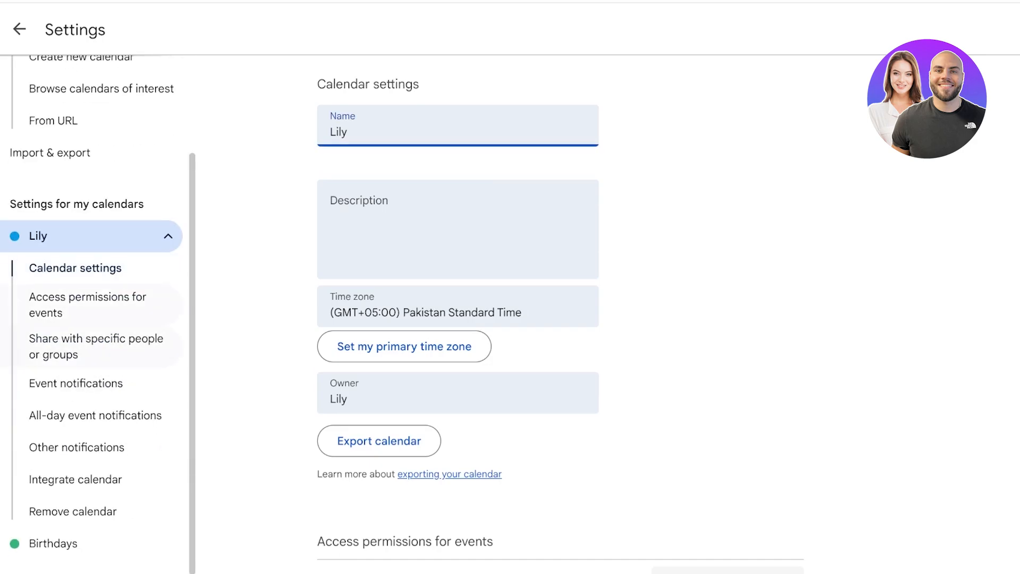
pyautogui.scroll(-1, 90, 372)
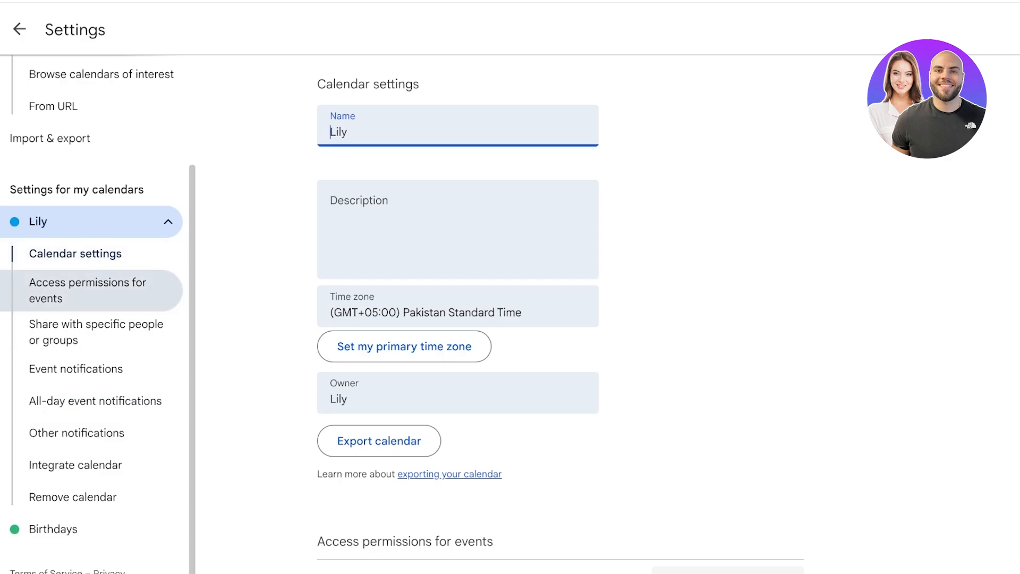
pyautogui.click(87, 290)
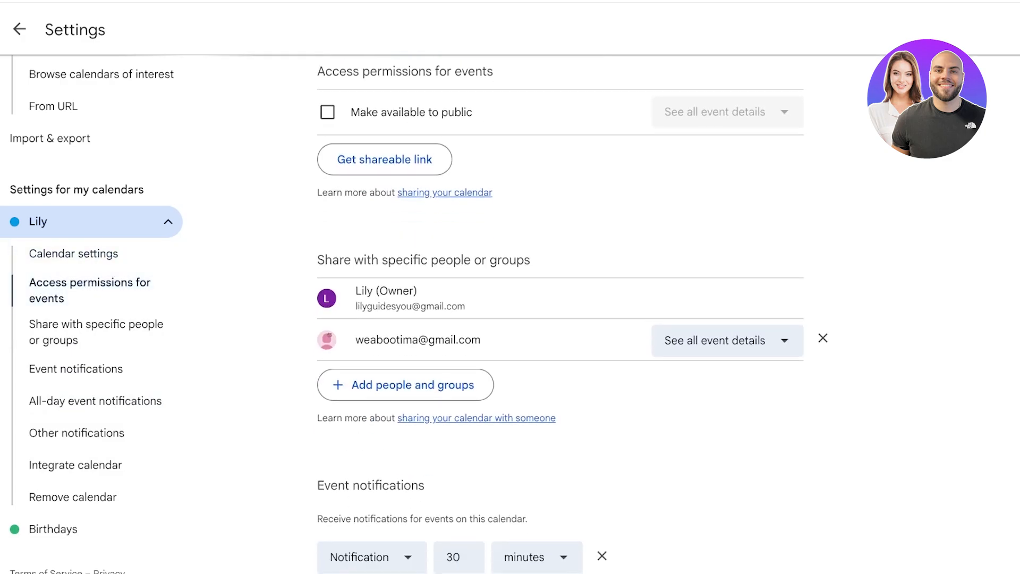
pyautogui.tripleClick(418, 341)
pyautogui.click(727, 340)
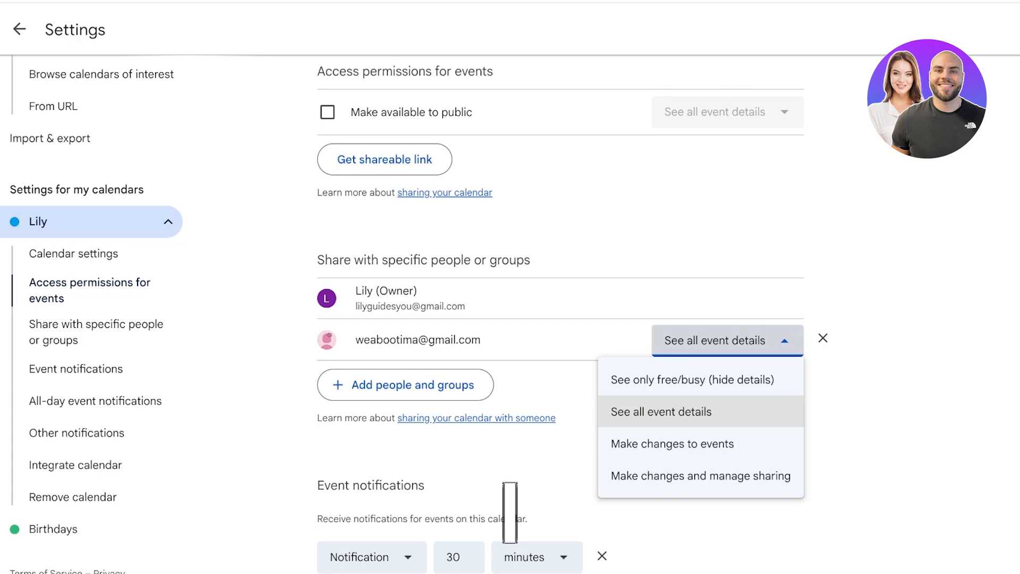
pyautogui.click(574, 447)
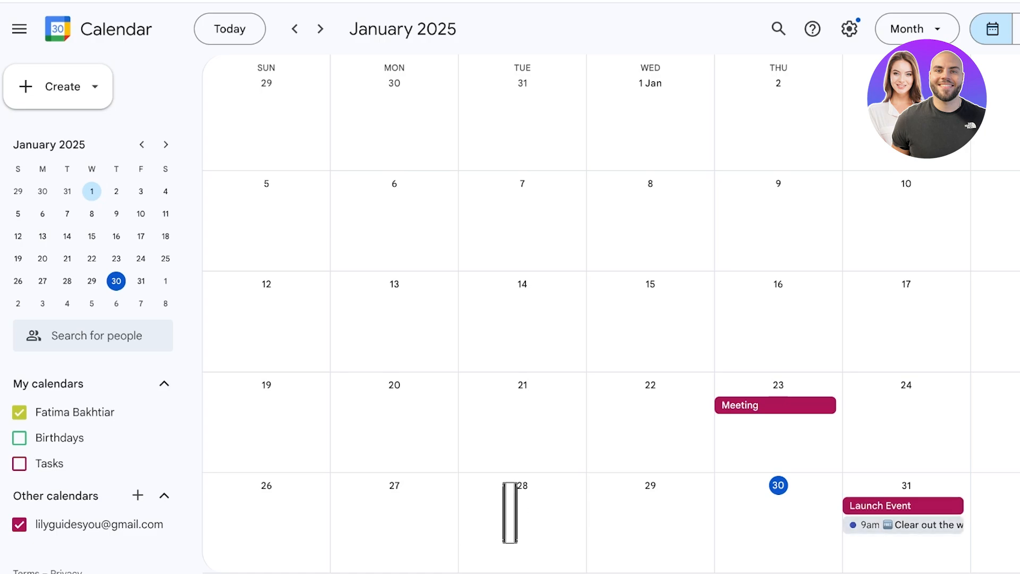
pyautogui.click(903, 506)
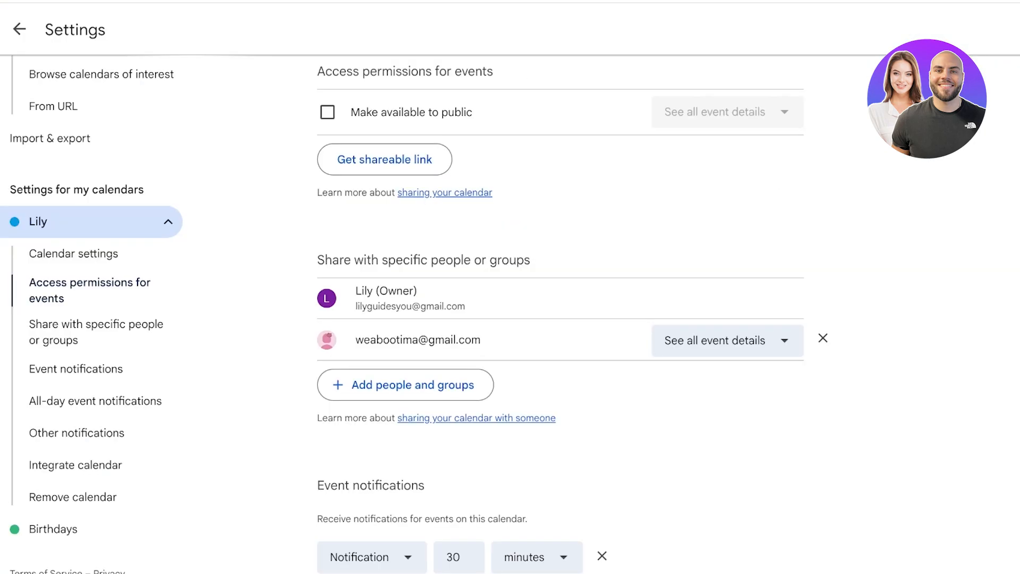
# Step: Change the shared person's permission to See only free/busy
pyautogui.click(727, 341)
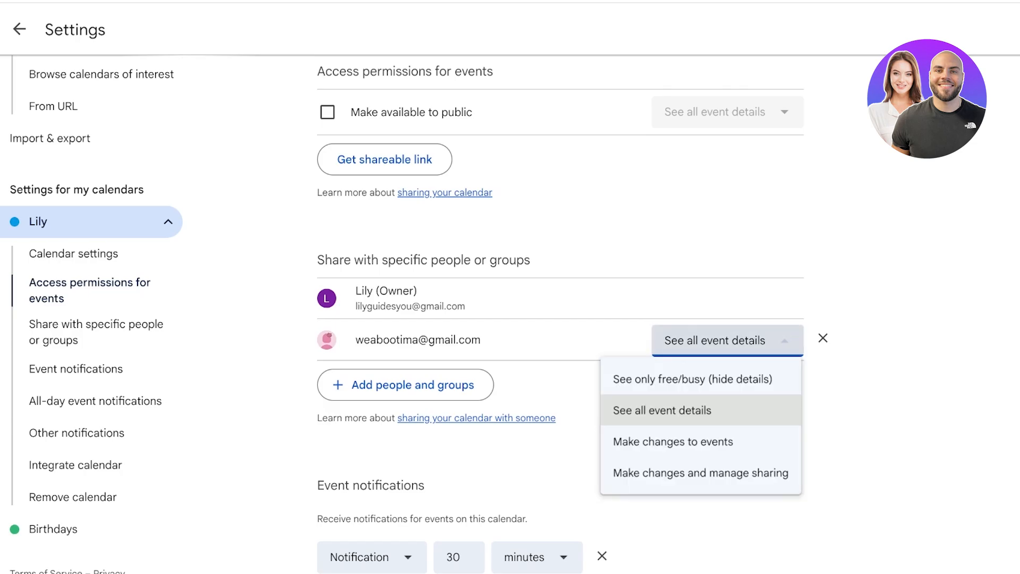
pyautogui.click(693, 380)
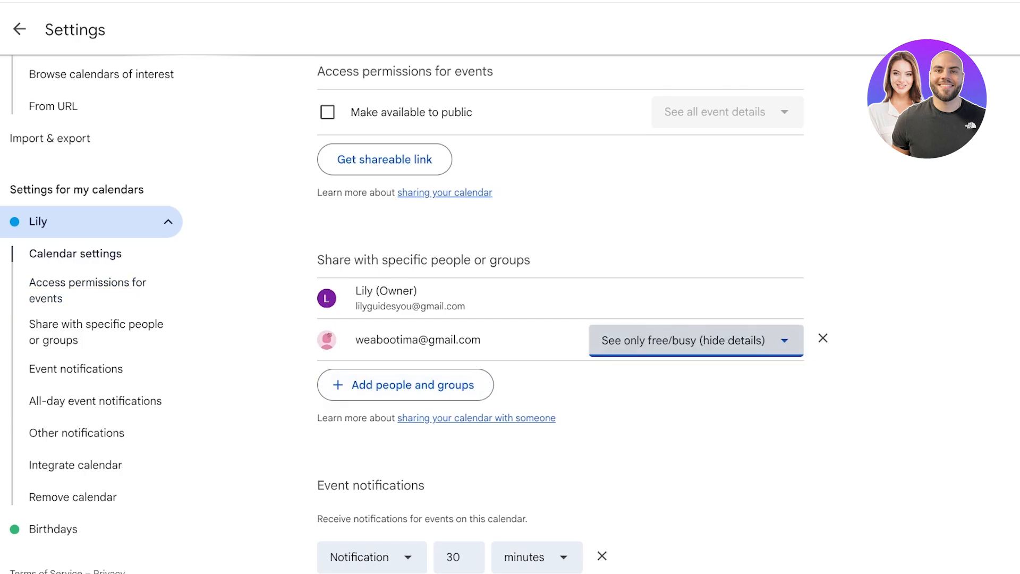
pyautogui.scroll(-15, 561, 340)
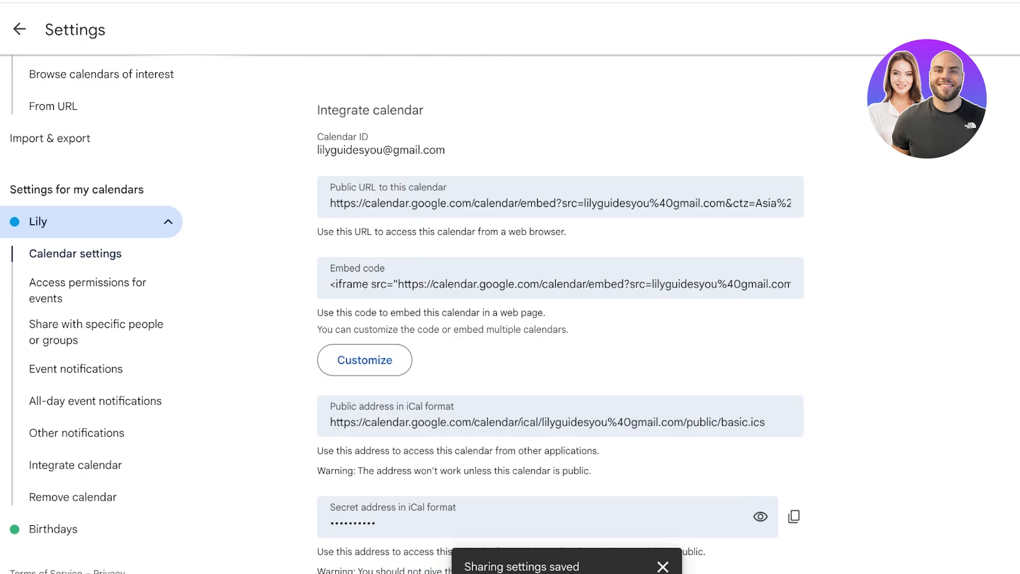
pyautogui.scroll(12, 560, 340)
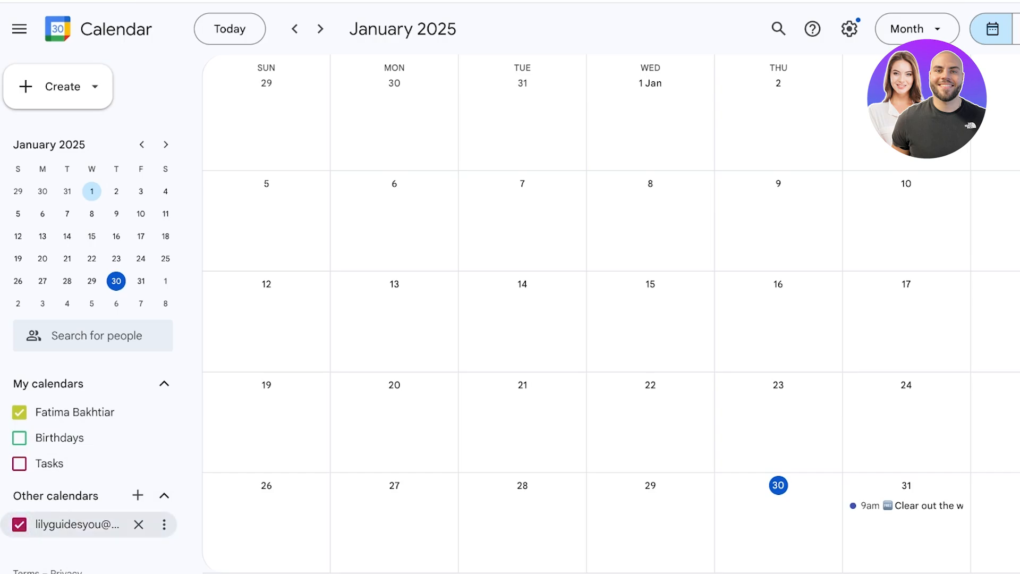
pyautogui.scroll(-1, 611, 314)
pyautogui.scroll(1, 611, 314)
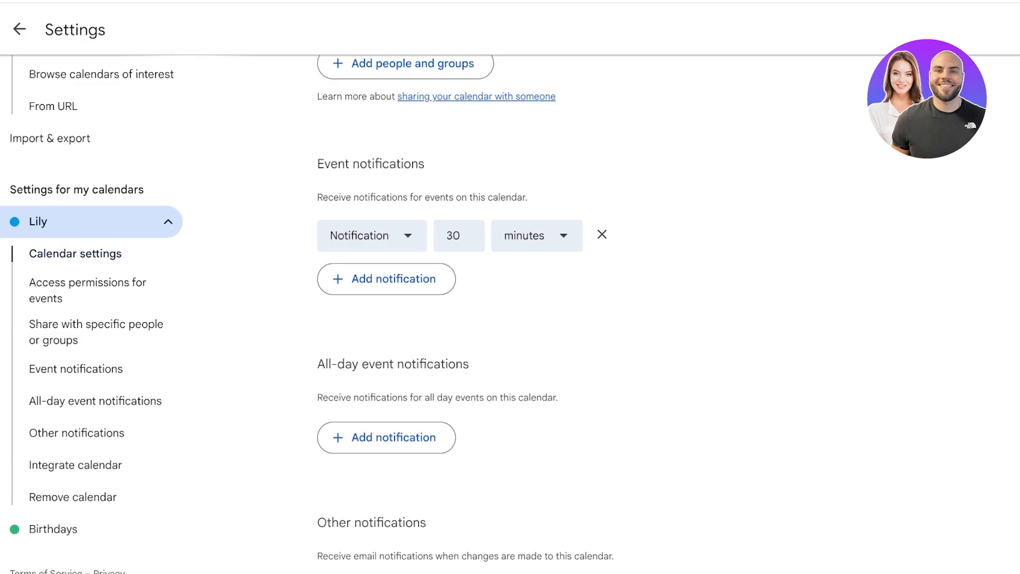
pyautogui.scroll(-1, 561, 313)
pyautogui.scroll(1, 561, 313)
pyautogui.scroll(1, 95, 324)
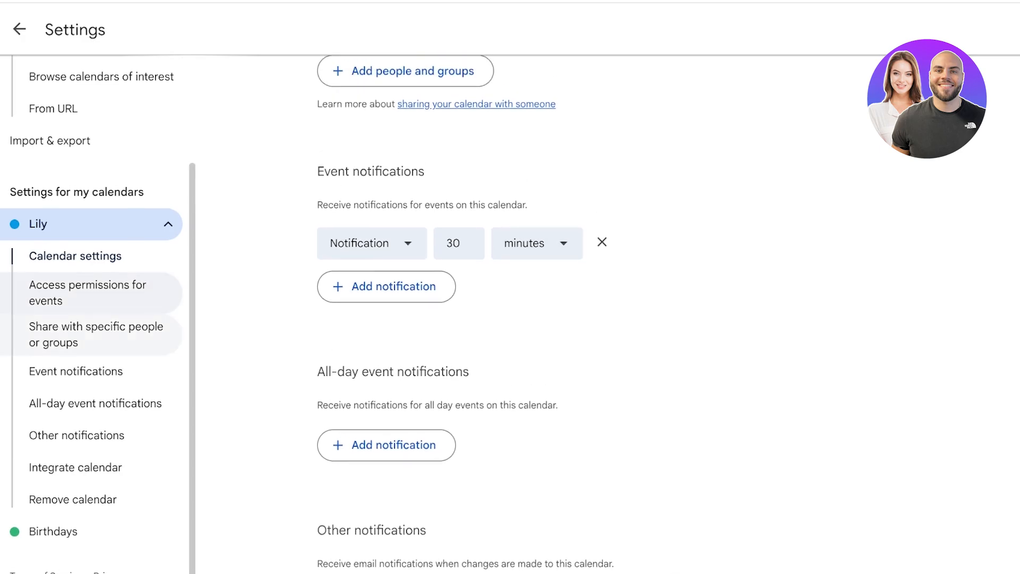
pyautogui.click(91, 303)
pyautogui.click(96, 343)
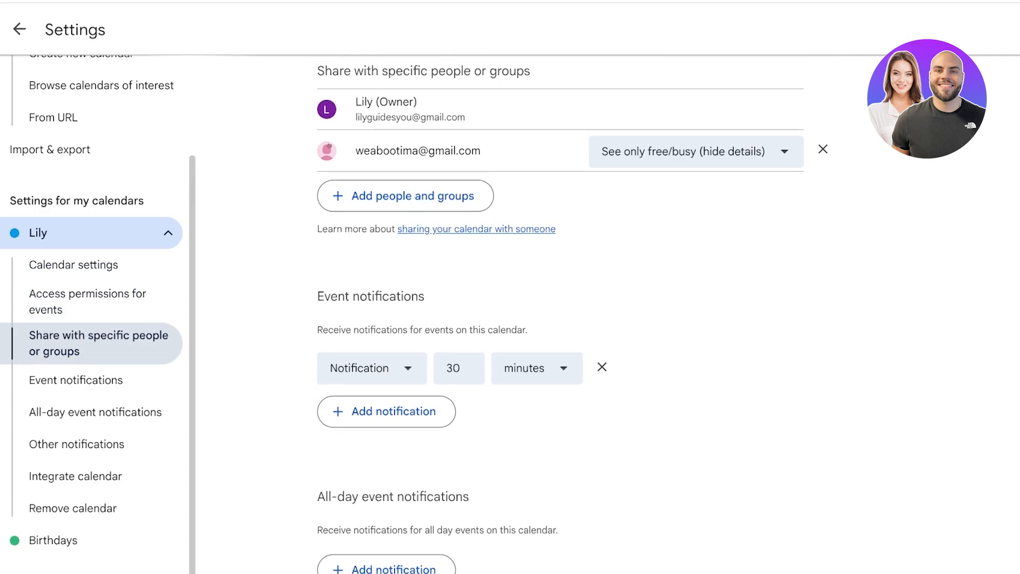
# Step: Restore the shared person's permission to See all event details
pyautogui.click(696, 151)
pyautogui.click(685, 222)
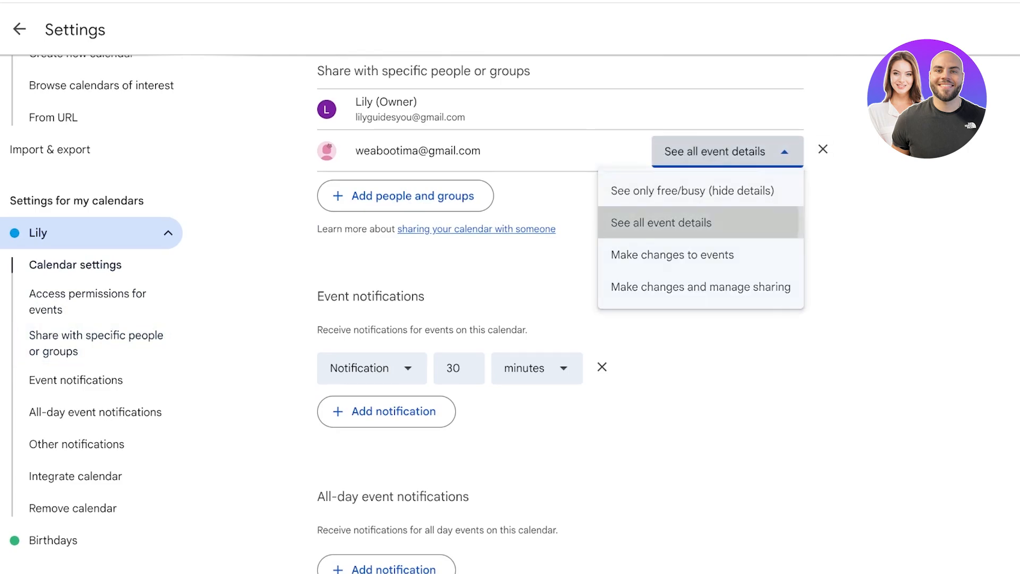
pyautogui.scroll(-1, 406, 194)
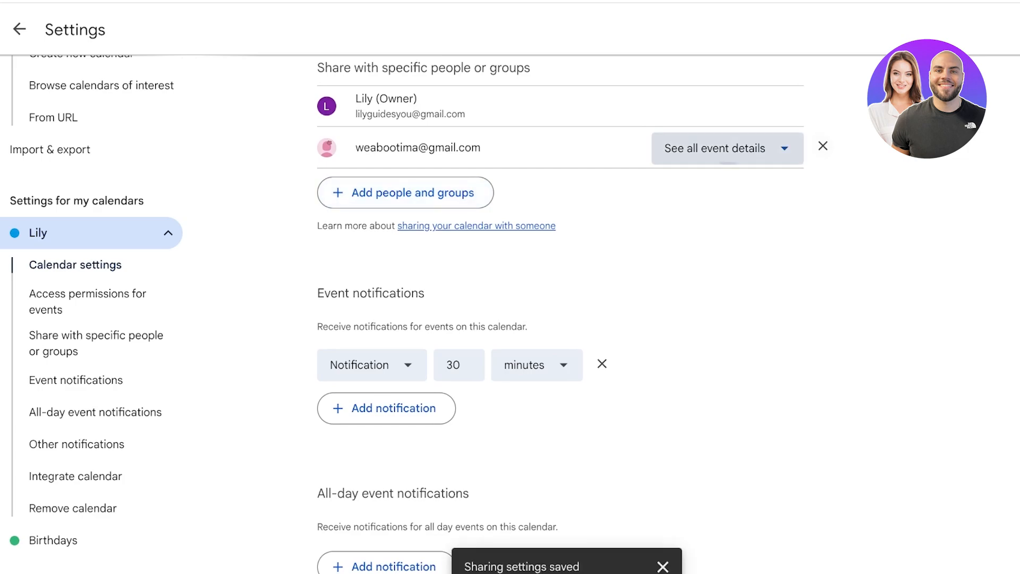
pyautogui.click(722, 148)
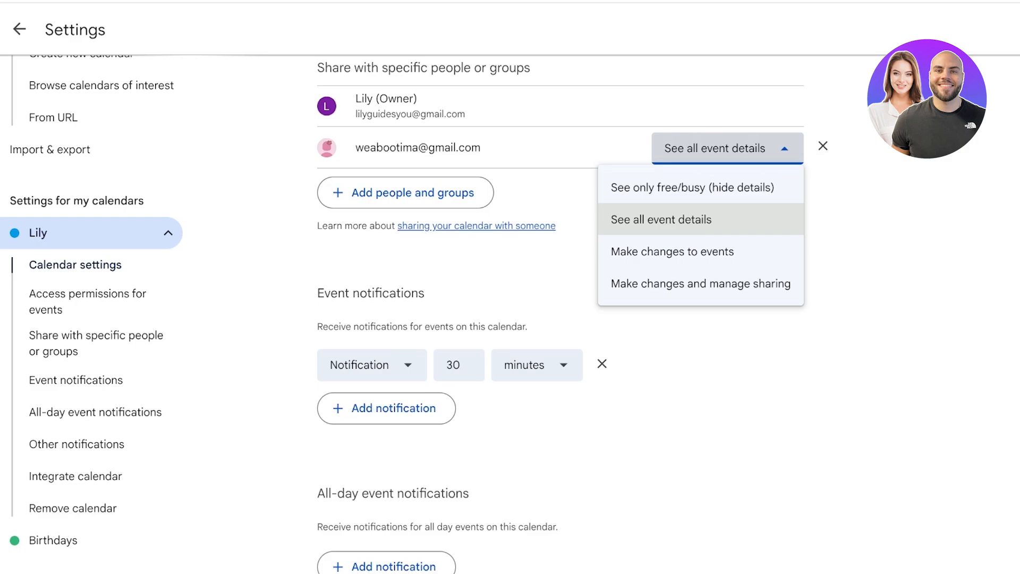
pyautogui.click(239, 271)
# Step: Make the Lily calendar available to the public and confirm the warning
pyautogui.scroll(3, 91, 277)
pyautogui.scroll(6, 478, 297)
pyautogui.scroll(-1, 479, 297)
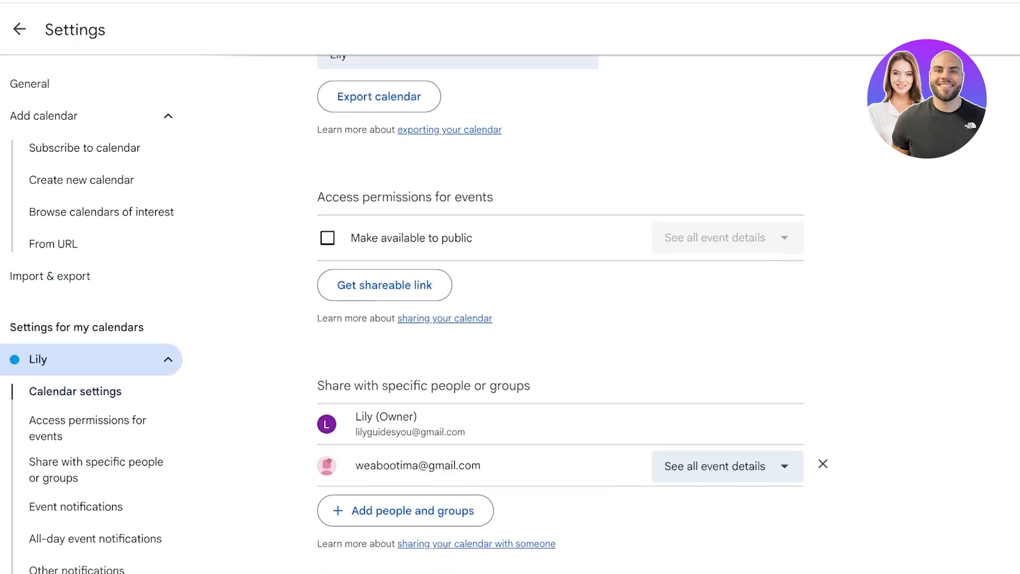
pyautogui.scroll(-2, 561, 314)
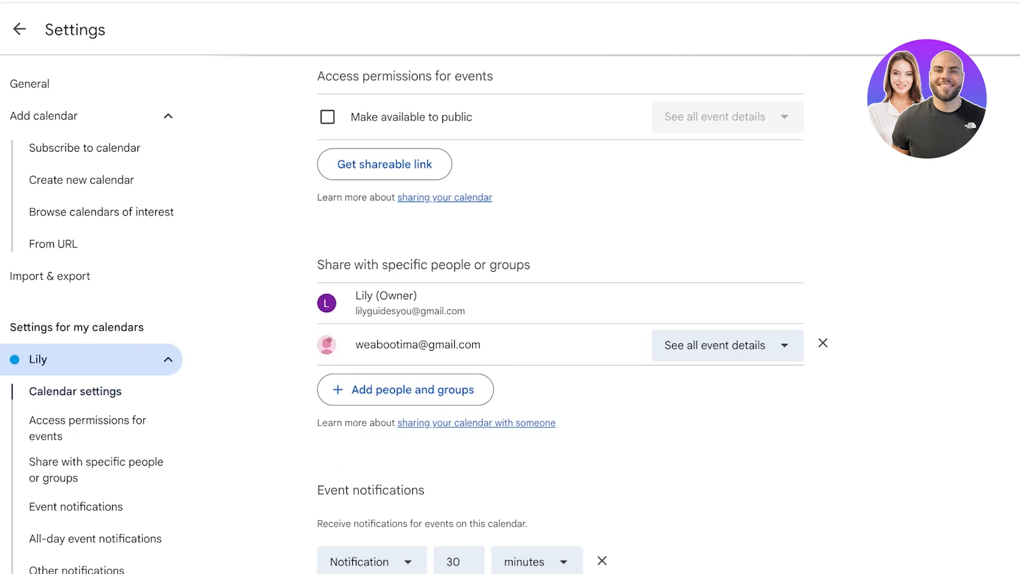
pyautogui.scroll(1, 572, 322)
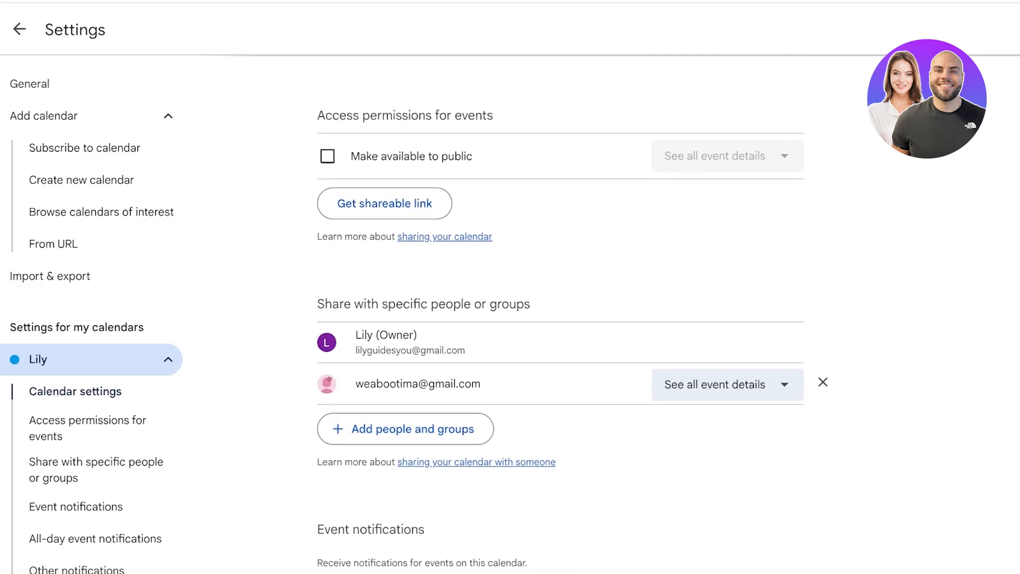
pyautogui.scroll(1, 561, 314)
pyautogui.scroll(2, 560, 314)
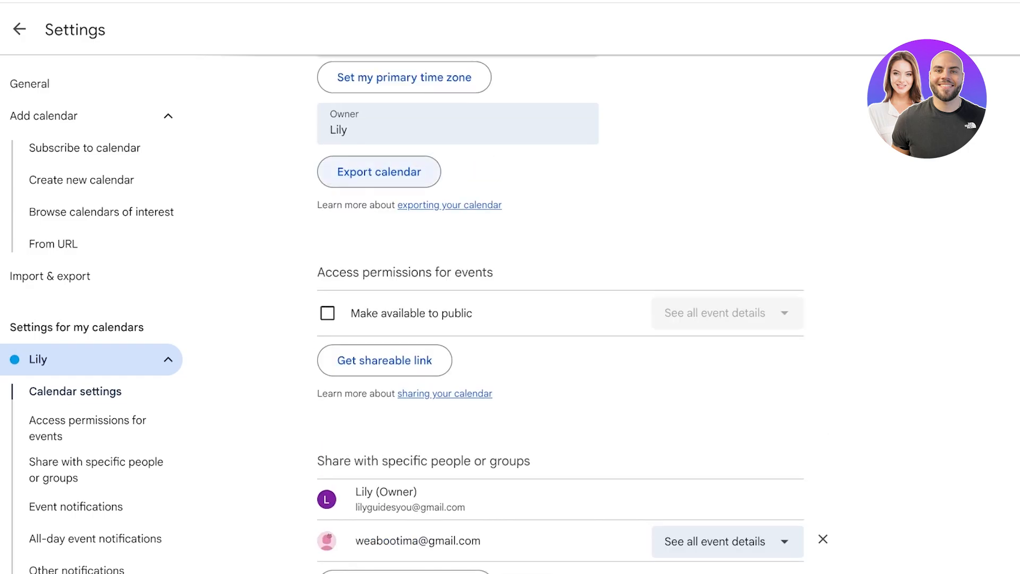
pyautogui.scroll(-2, 328, 217)
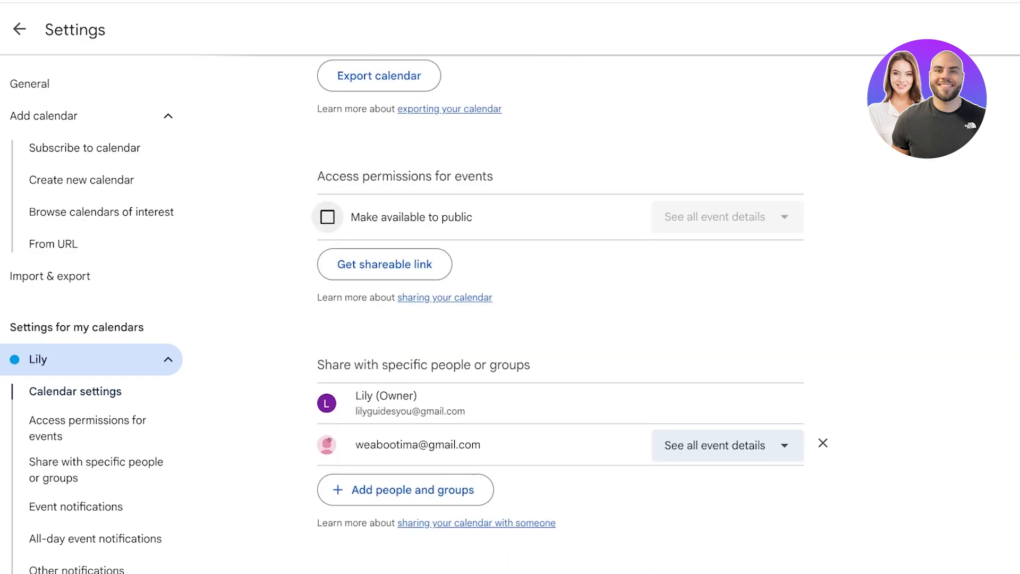
pyautogui.click(327, 217)
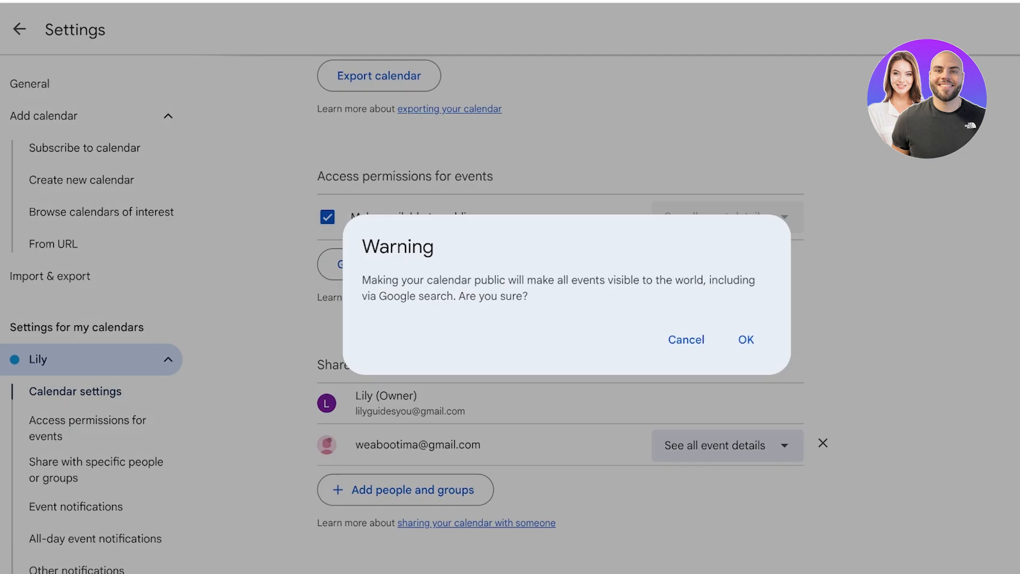
pyautogui.click(745, 339)
# Step: Copy the calendar's shareable link, then turn public availability back off
pyautogui.click(728, 217)
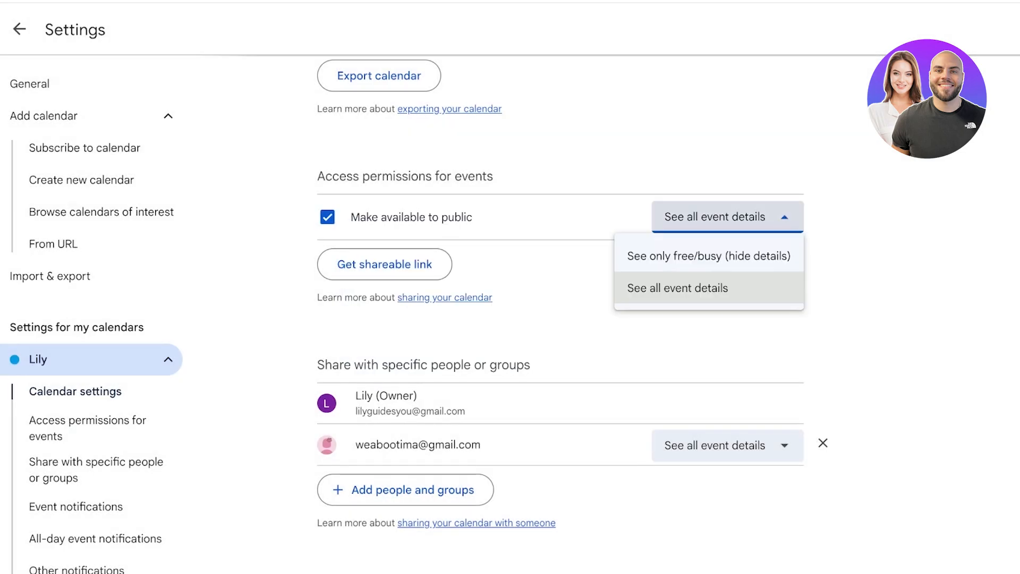
pyautogui.click(384, 264)
pyautogui.click(723, 360)
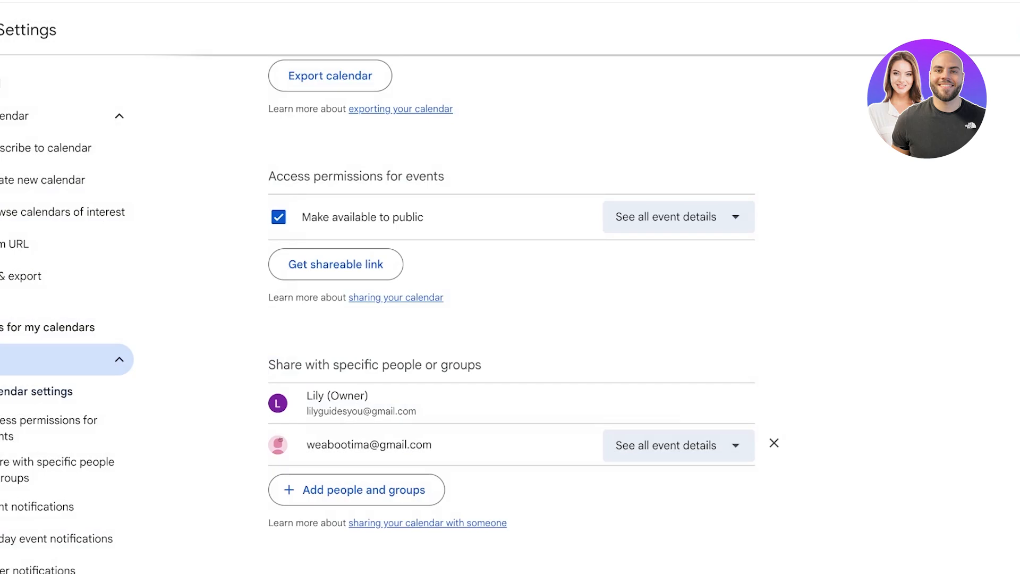
pyautogui.click(707, 216)
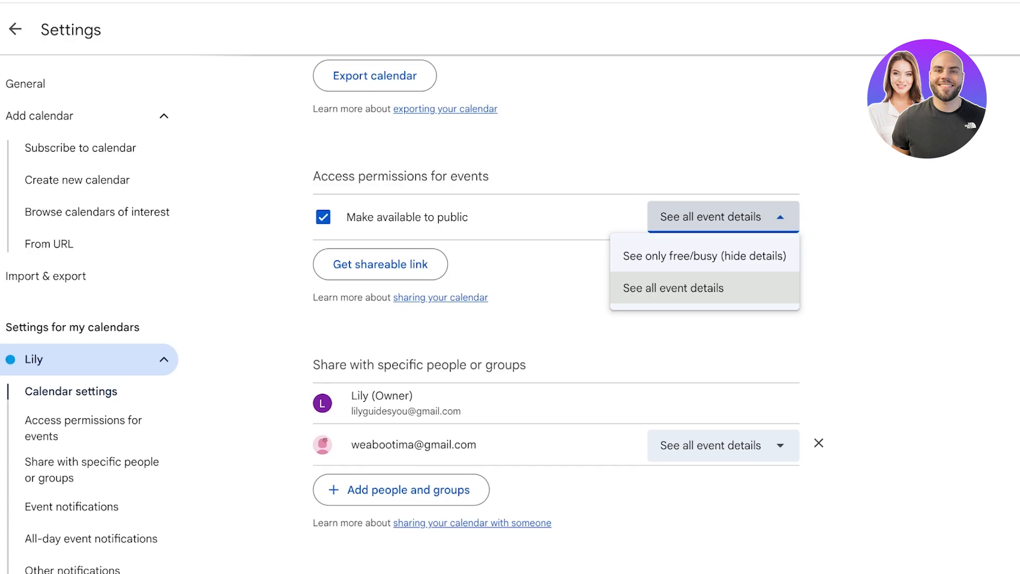
pyautogui.moveTo(387, 217); pyautogui.dragTo(468, 217)
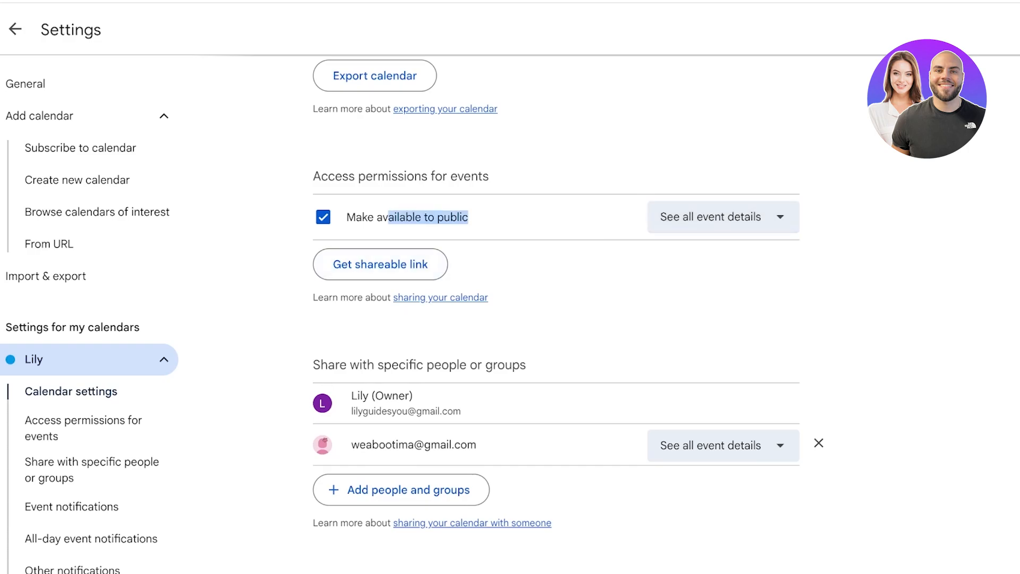
pyautogui.moveTo(374, 217); pyautogui.dragTo(376, 218)
pyautogui.click(323, 217)
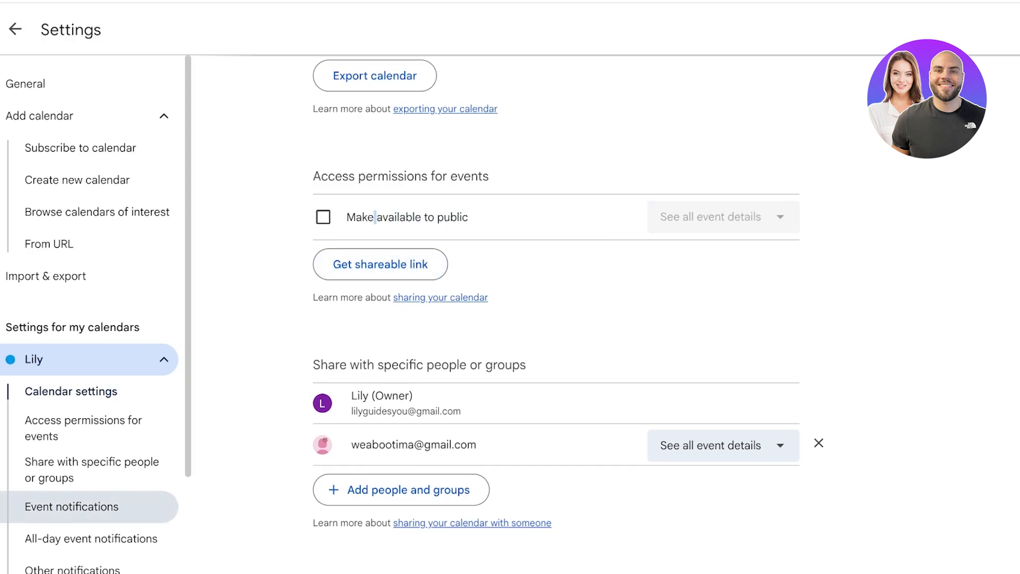
# Step: View the Integrate calendar section with Lily's embed code
pyautogui.scroll(-1, 106, 536)
pyautogui.scroll(-9, 556, 319)
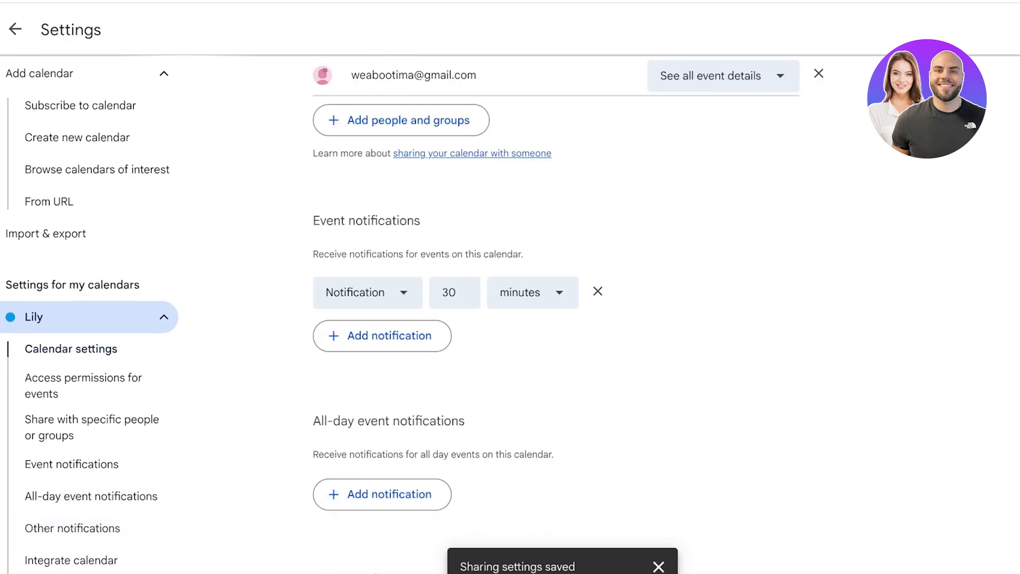
pyautogui.scroll(-8, 556, 319)
pyautogui.scroll(1, 556, 319)
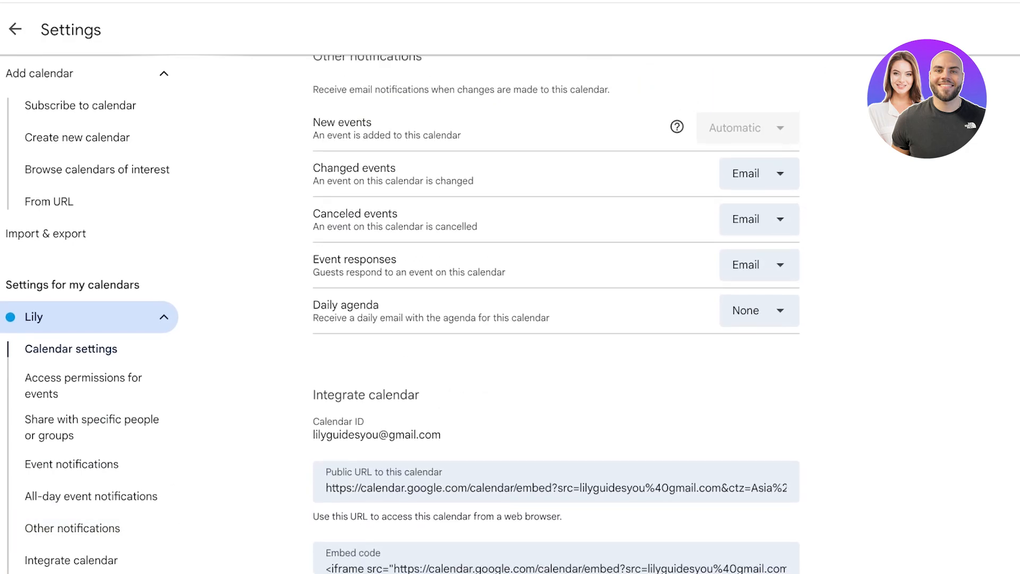
pyautogui.scroll(2, 556, 319)
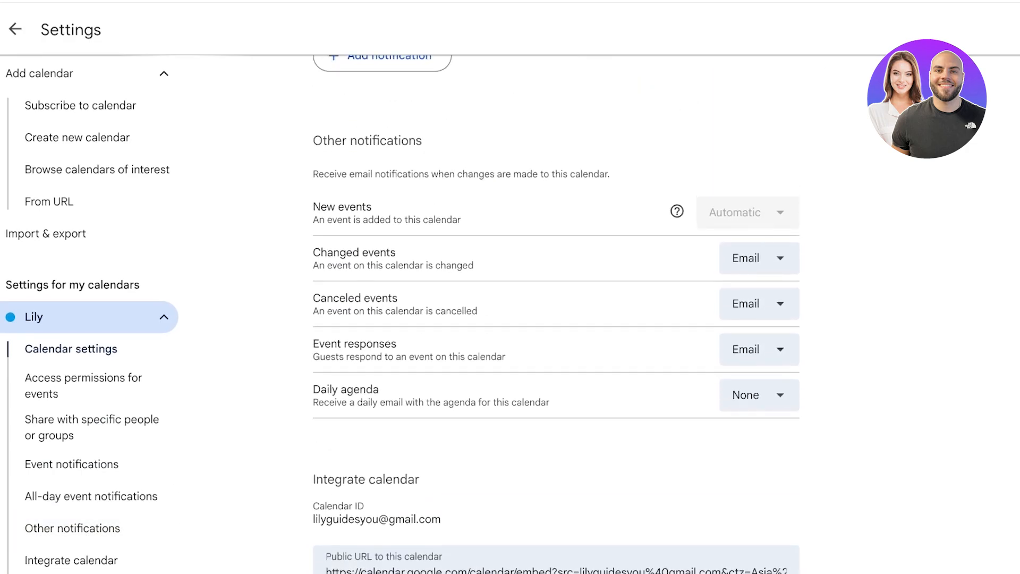
pyautogui.scroll(-1, 555, 319)
pyautogui.scroll(-10, 556, 318)
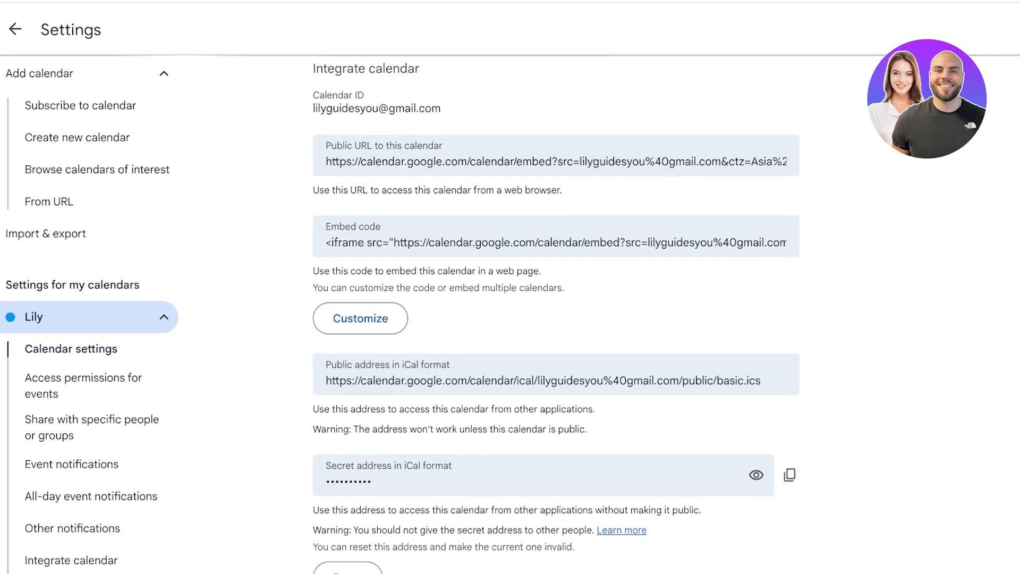
pyautogui.scroll(-2, 89, 356)
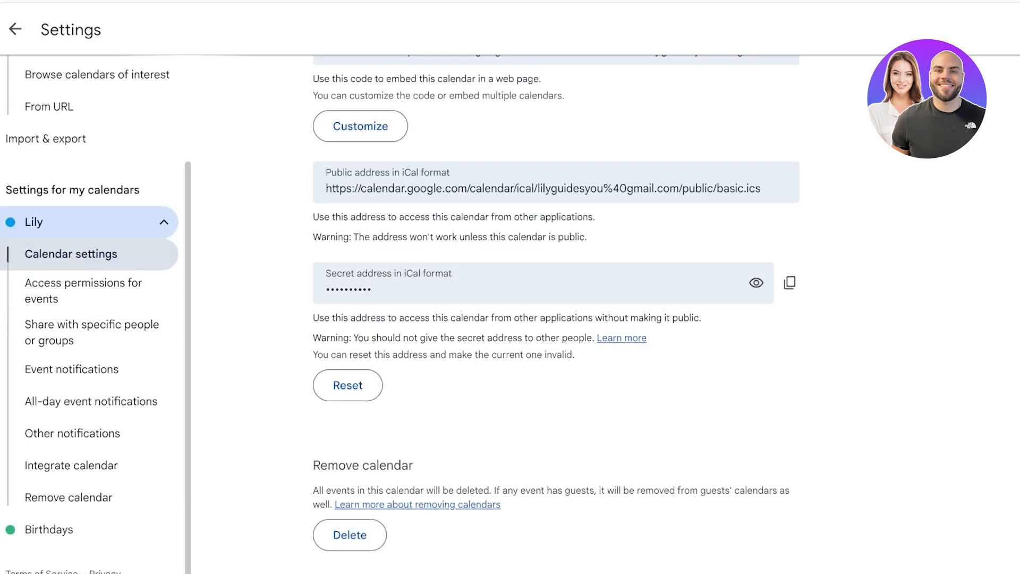
pyautogui.click(74, 465)
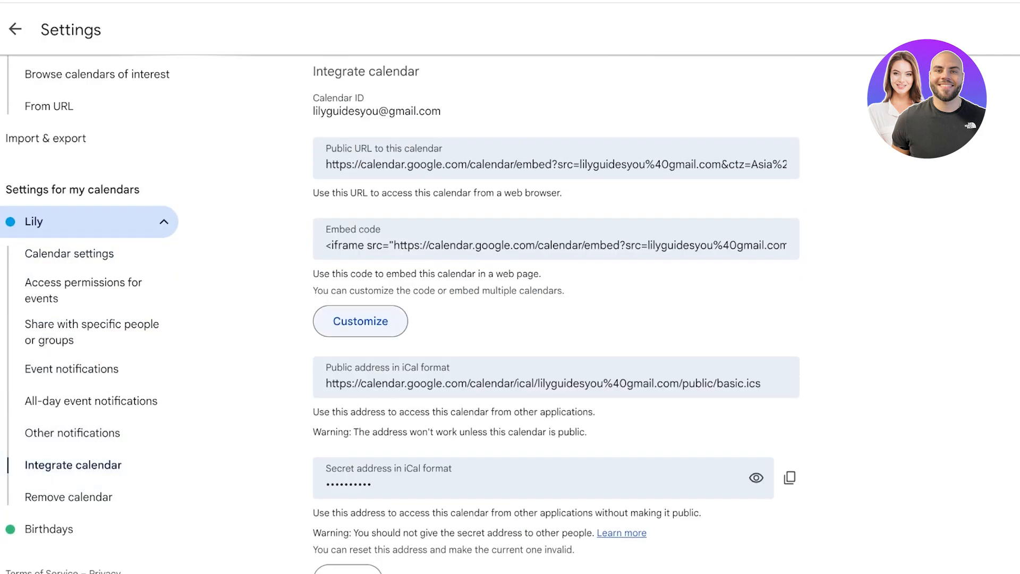
pyautogui.scroll(-1, 556, 319)
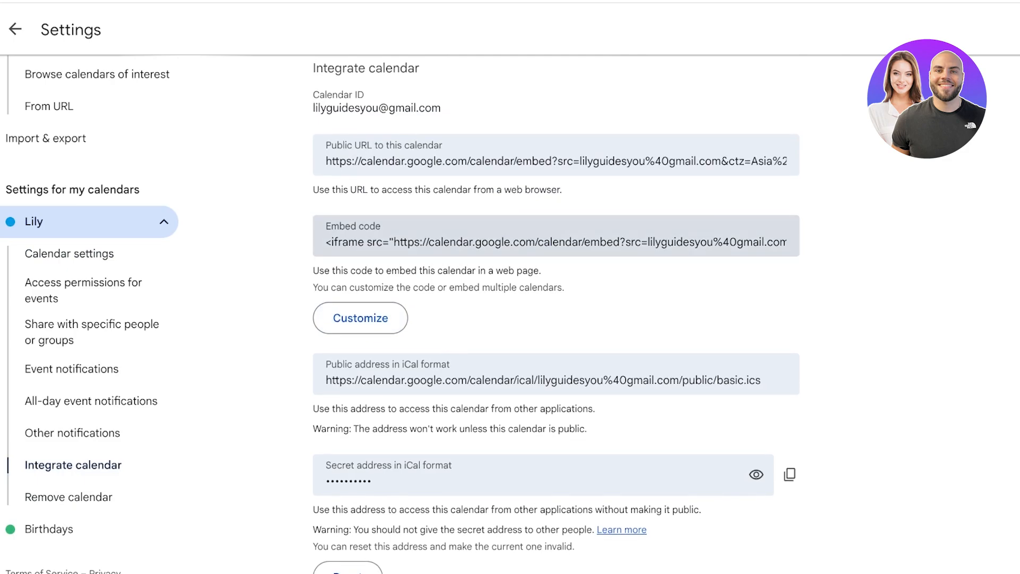
pyautogui.scroll(1, 556, 319)
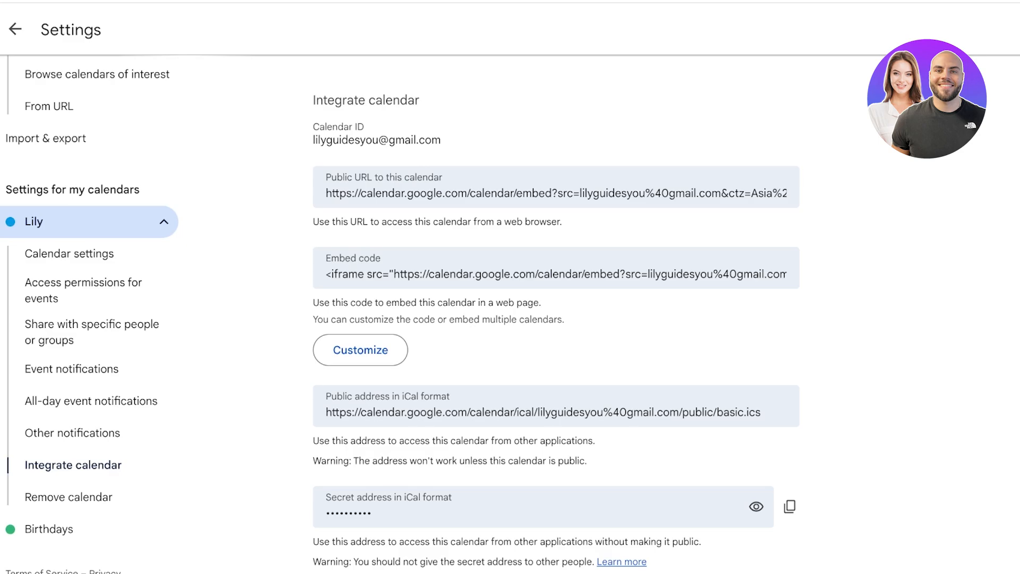
pyautogui.scroll(20, 556, 319)
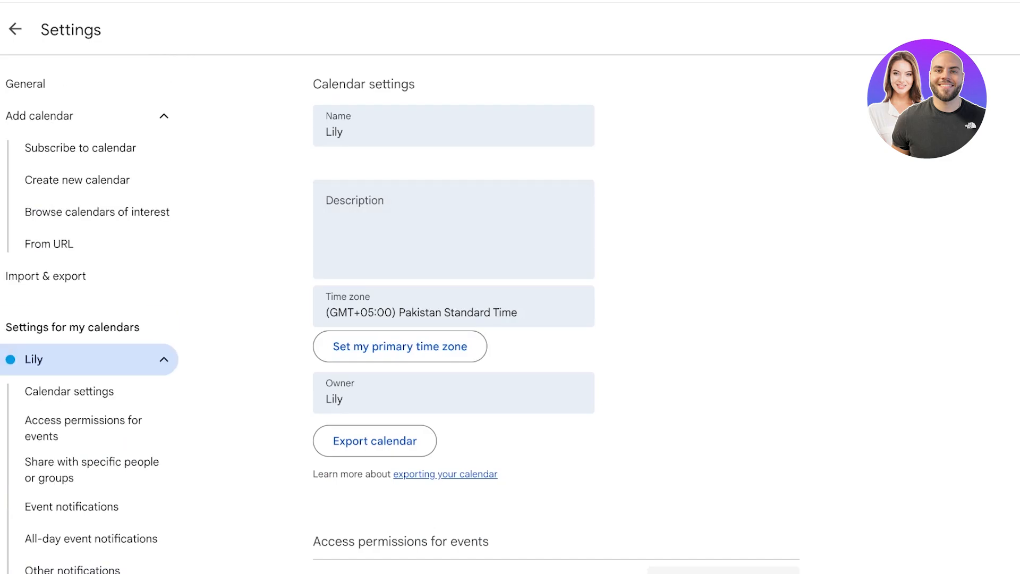
# Step: Return from Settings to the month calendar
pyautogui.click(15, 29)
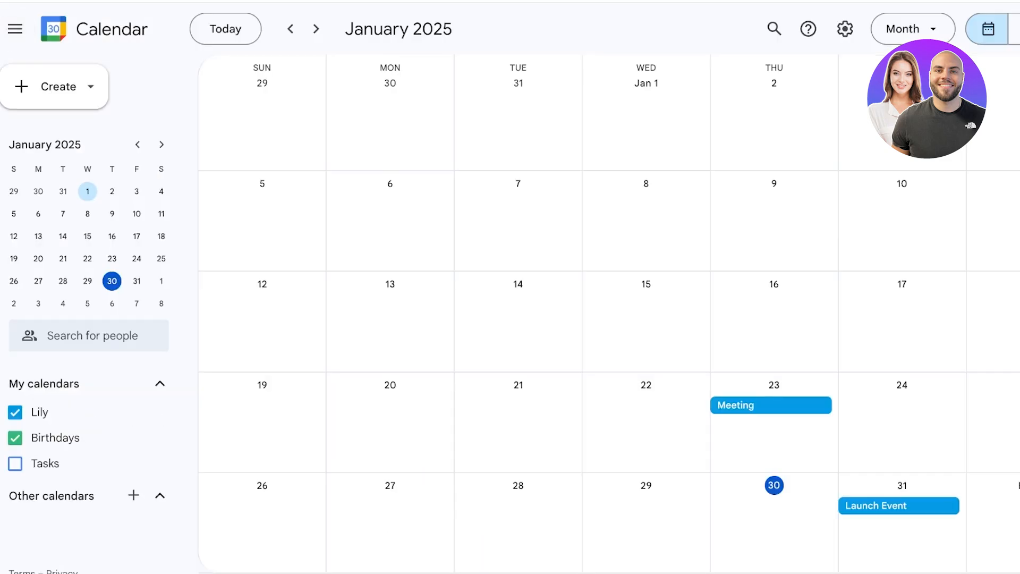
pyautogui.scroll(-1, 609, 313)
pyautogui.scroll(1, 609, 314)
# Step: Start a new event on February 5 titled 'Perfume Launch'
pyautogui.scroll(-1, 609, 313)
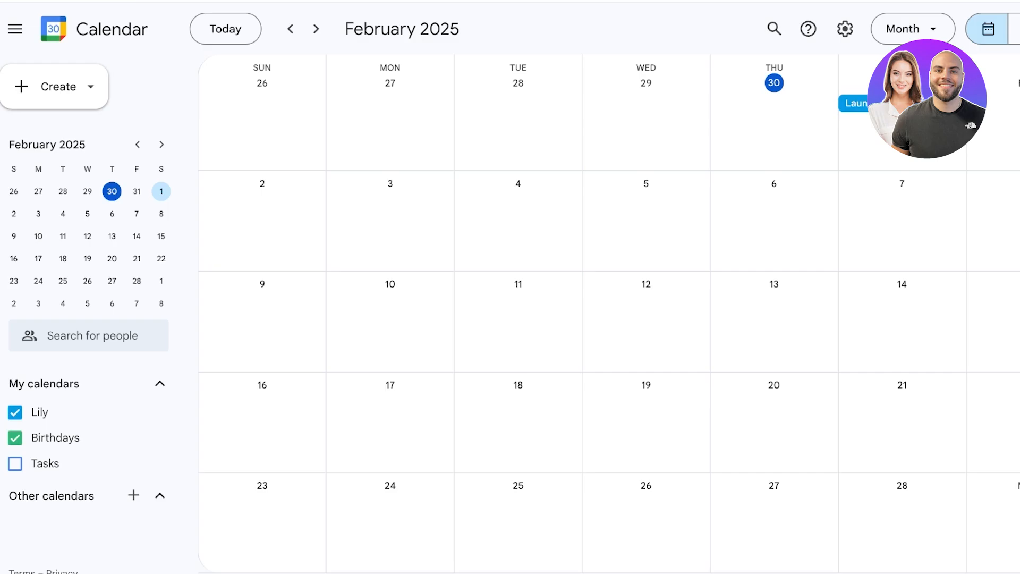
pyautogui.click(645, 219)
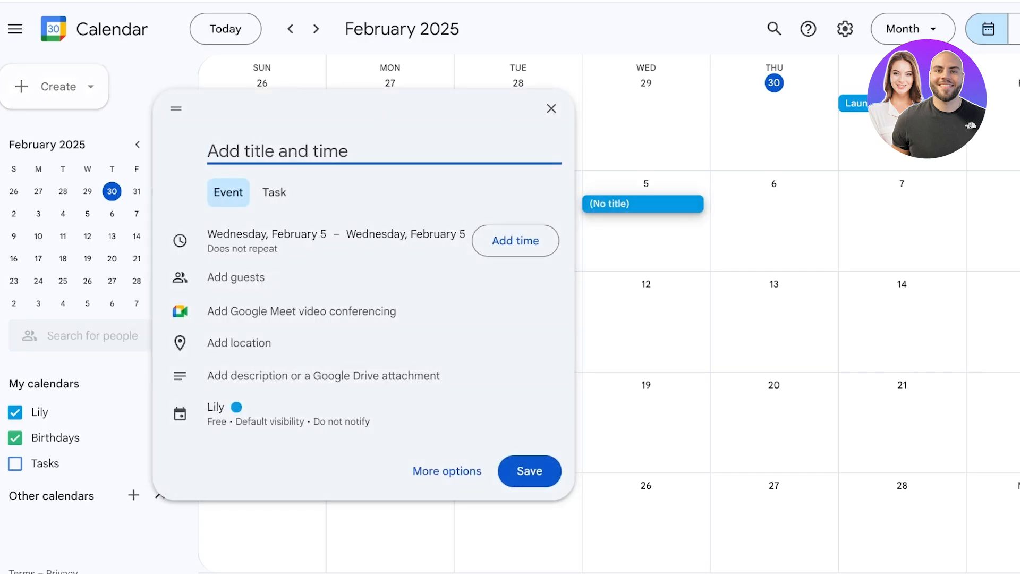
pyautogui.write('Perfume Launch')
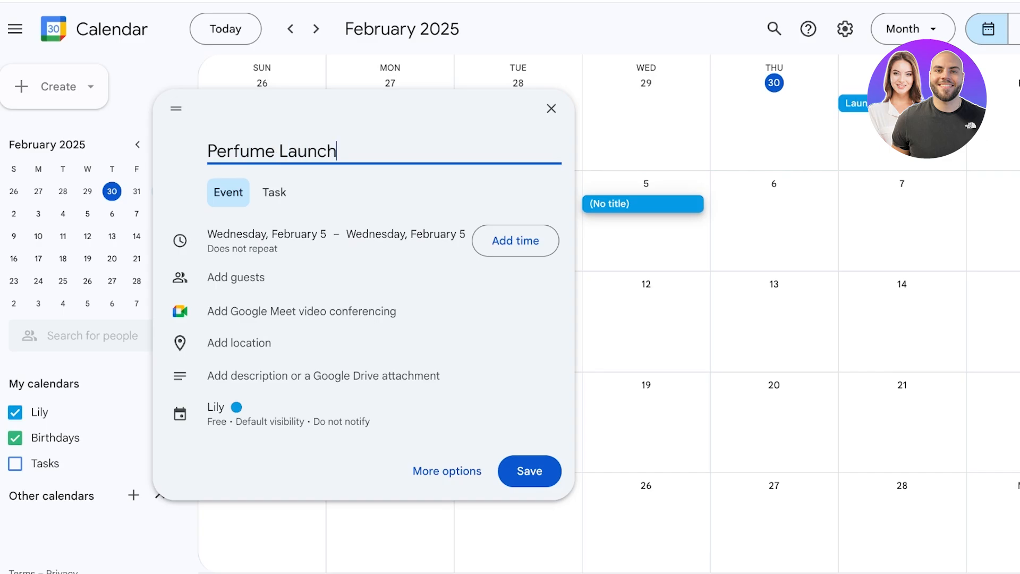
# Step: Set the event to run from 8:00pm to 12:00am the next day
pyautogui.click(516, 240)
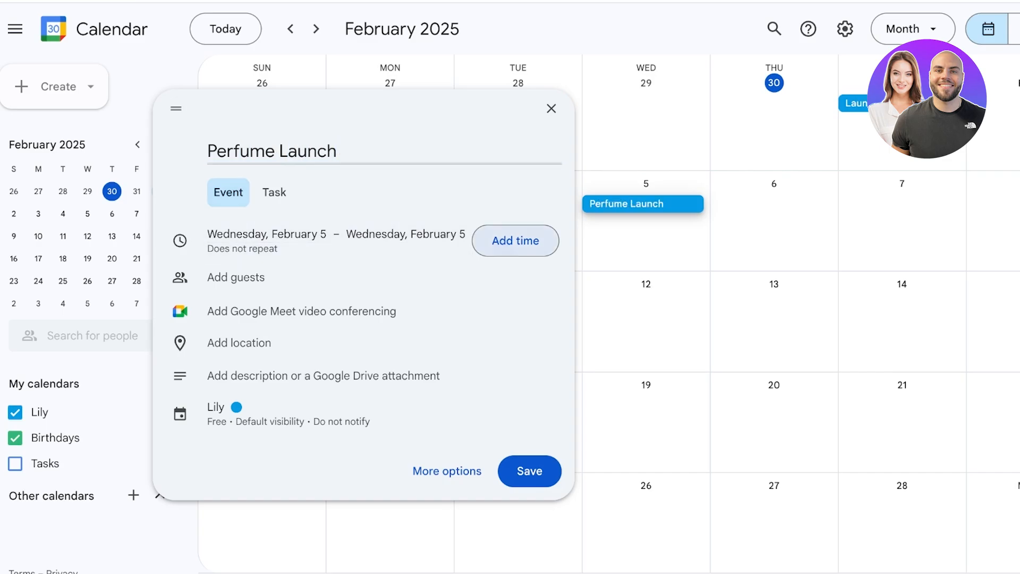
pyautogui.scroll(-6, 433, 313)
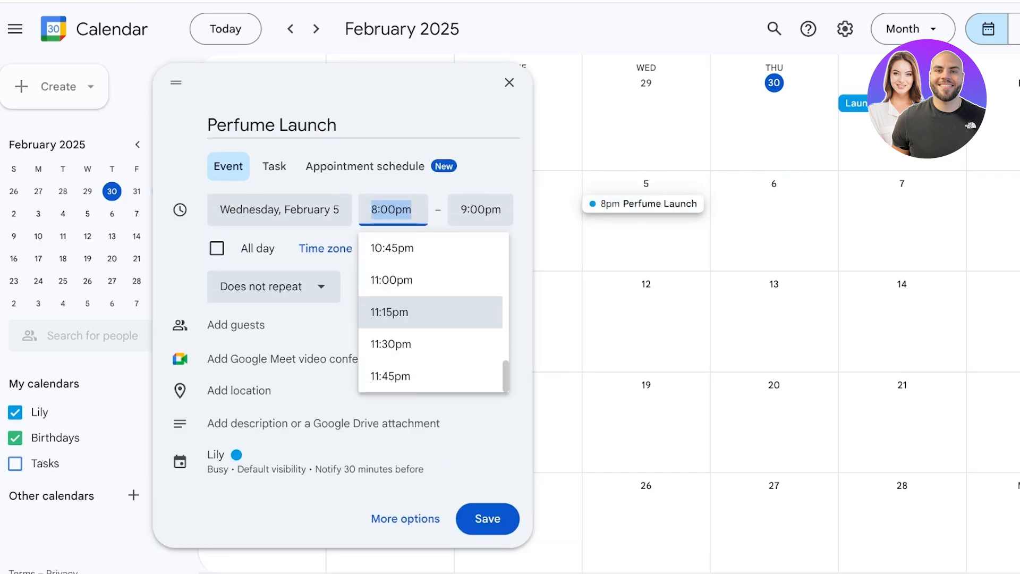
pyautogui.scroll(17, 431, 306)
pyautogui.scroll(-7, 431, 305)
pyautogui.click(415, 274)
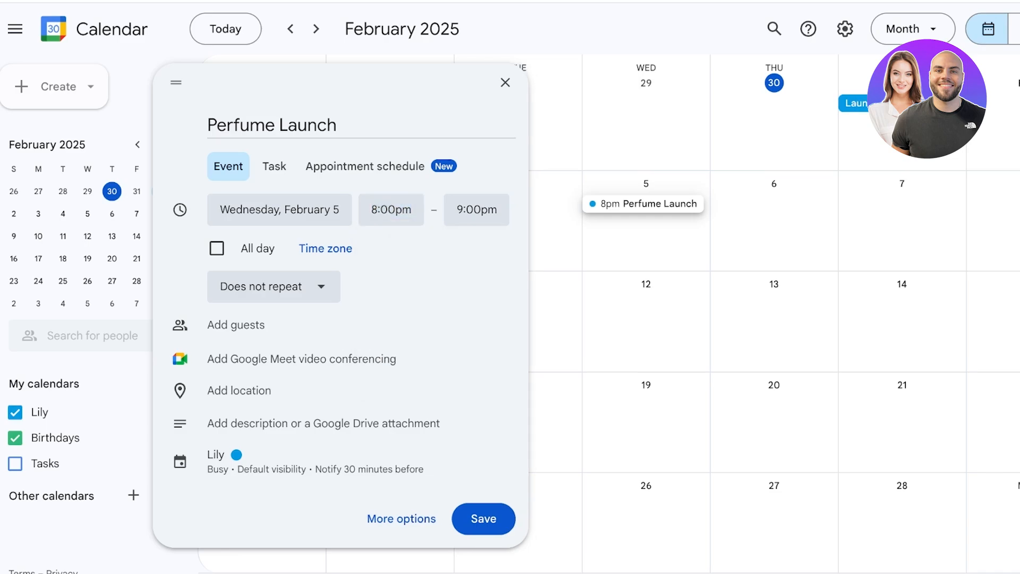
pyautogui.click(522, 210)
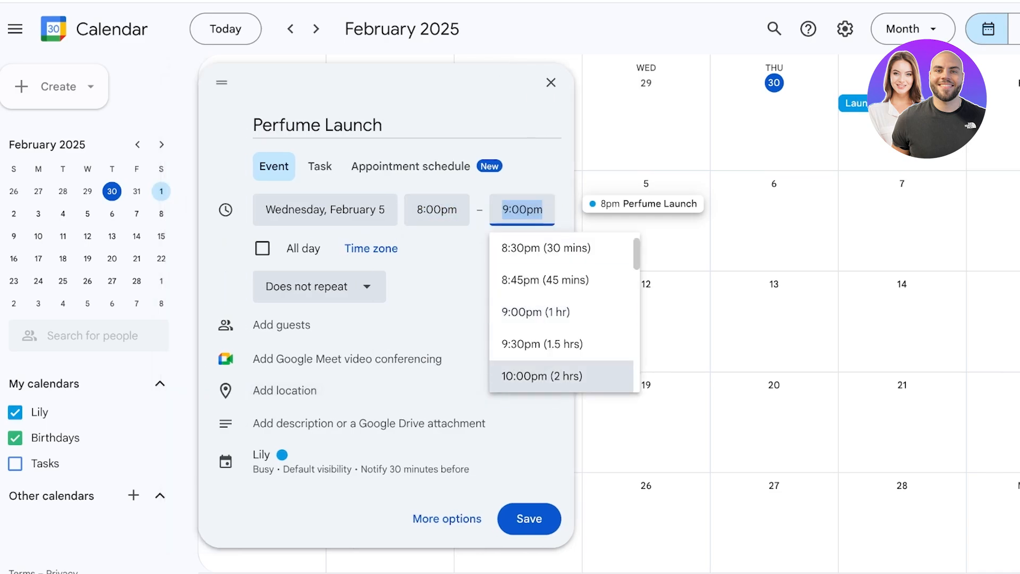
pyautogui.click(542, 377)
pyautogui.click(524, 210)
pyautogui.scroll(1, 561, 320)
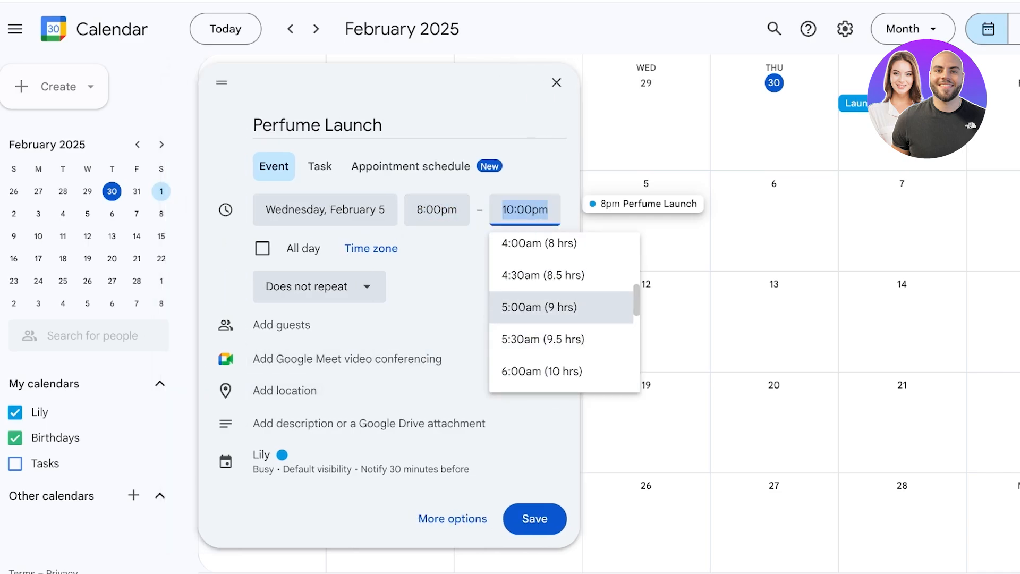
pyautogui.scroll(5, 561, 320)
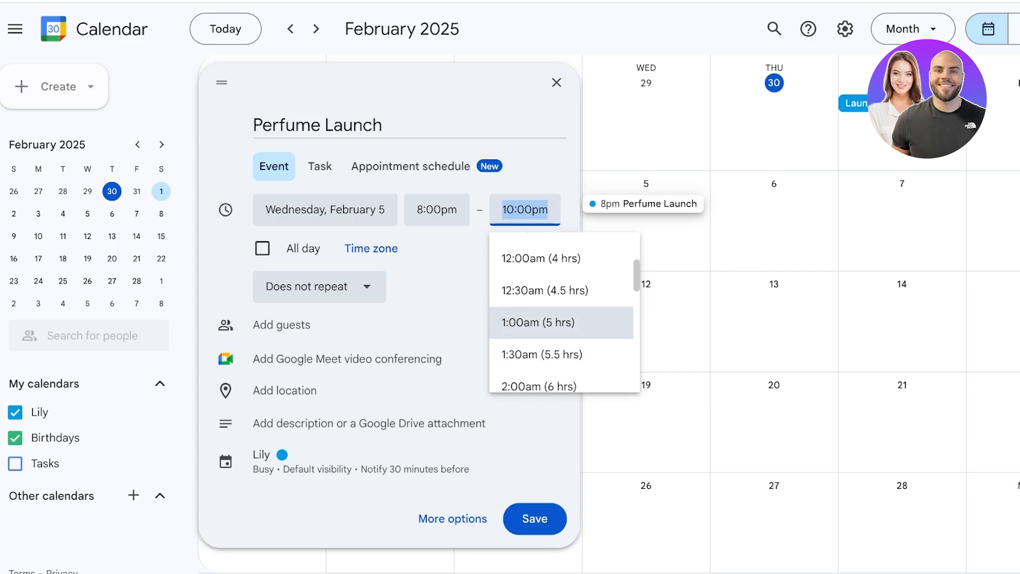
pyautogui.click(541, 258)
# Step: Keep the event non-repeating with no guests and open its full editing page
pyautogui.click(170, 286)
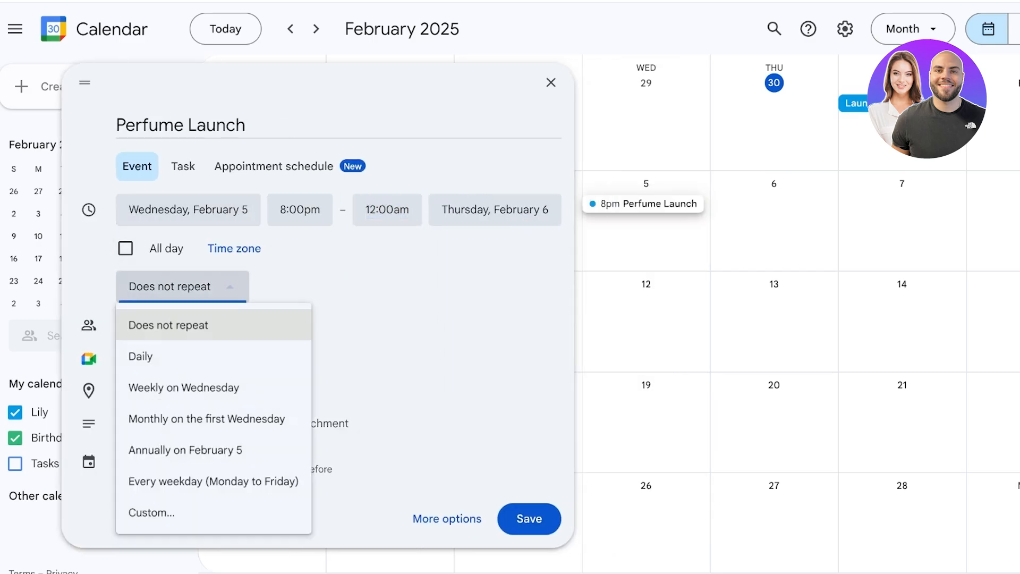
pyautogui.click(170, 325)
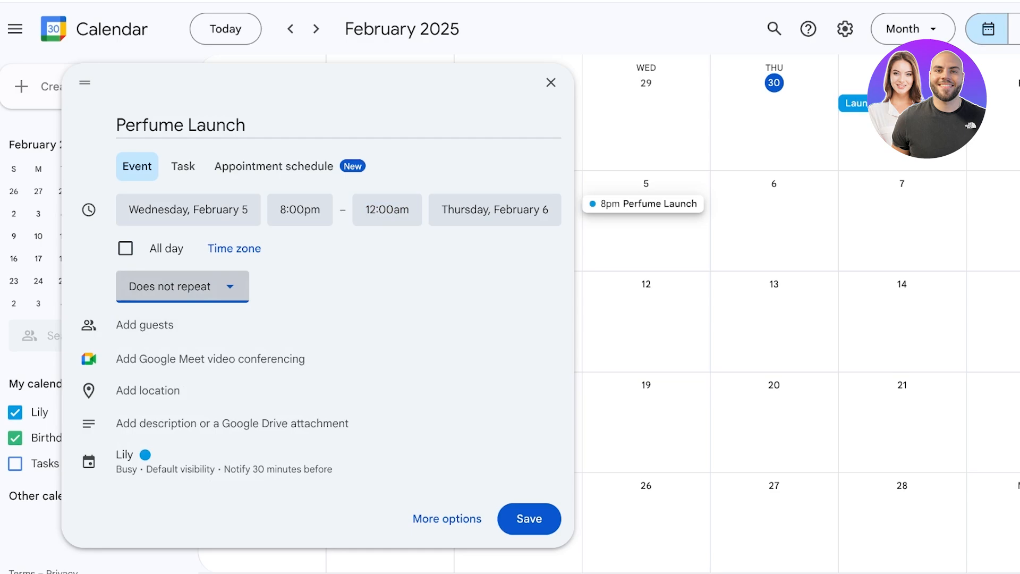
pyautogui.click(170, 325)
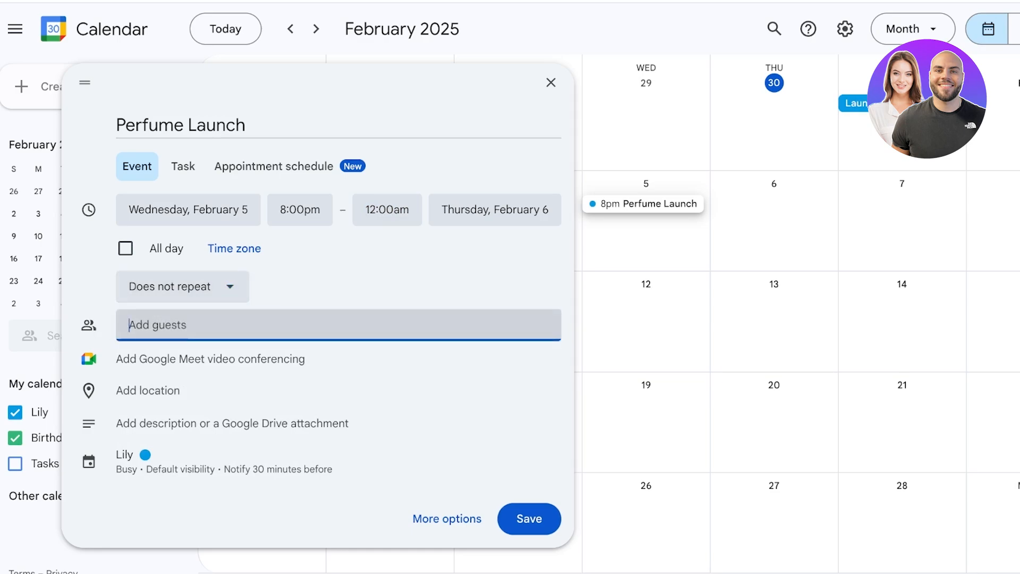
pyautogui.write('w')
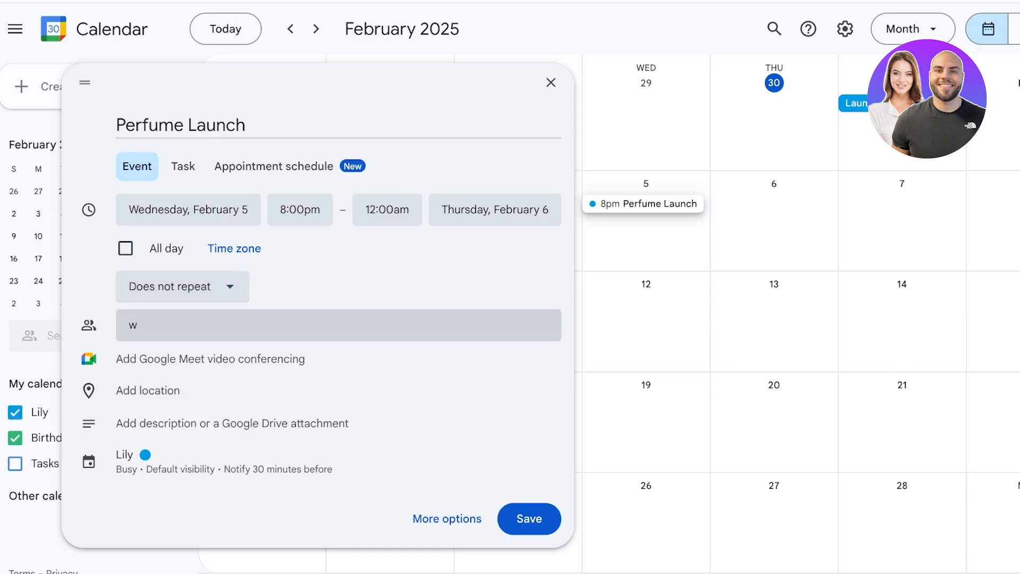
pyautogui.press('BackSpace')
pyautogui.click(318, 287)
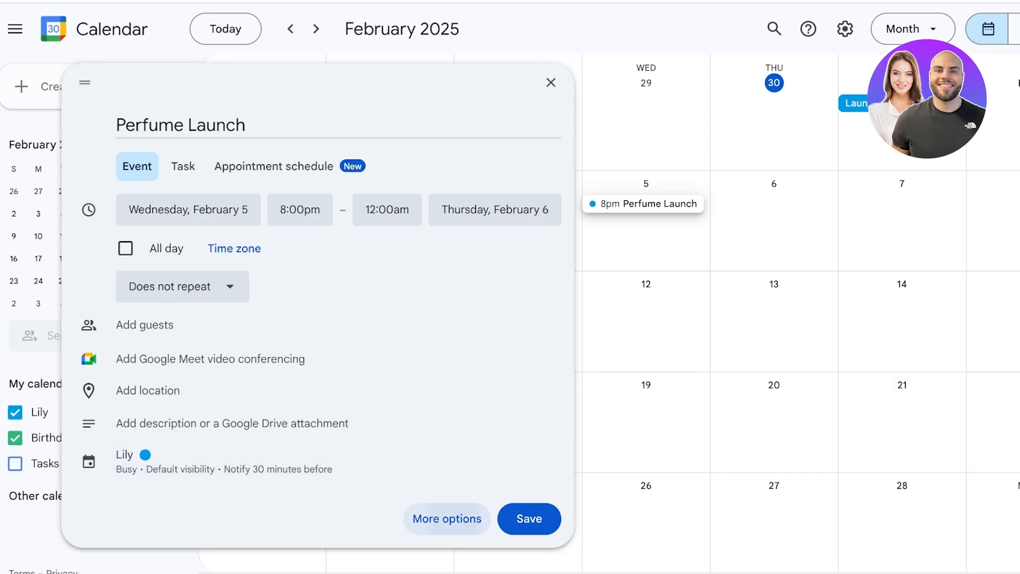
pyautogui.click(447, 519)
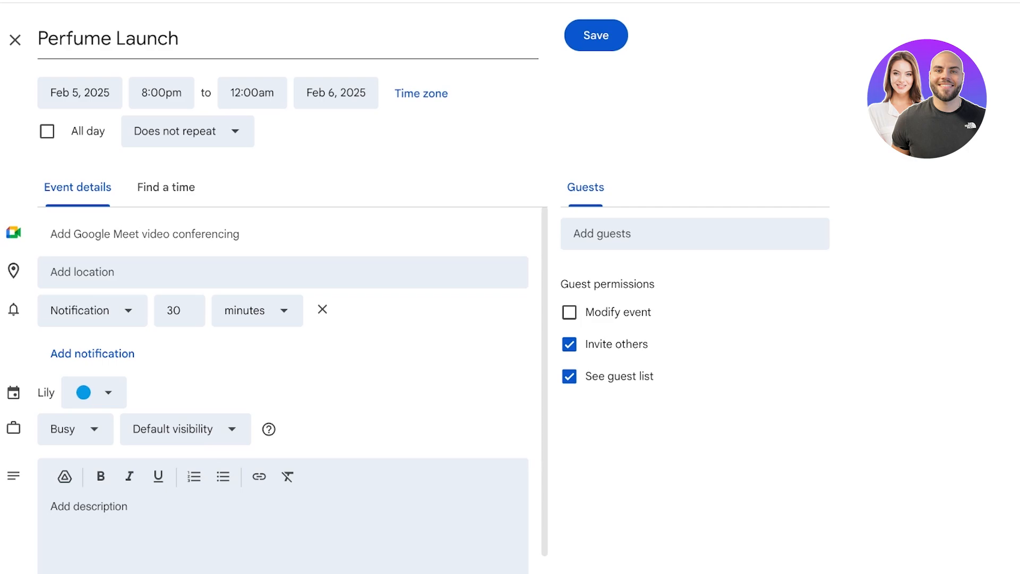
# Step: Set guest permissions: See guest list on, Invite others and Modify event off
pyautogui.scroll(-1, 287, 372)
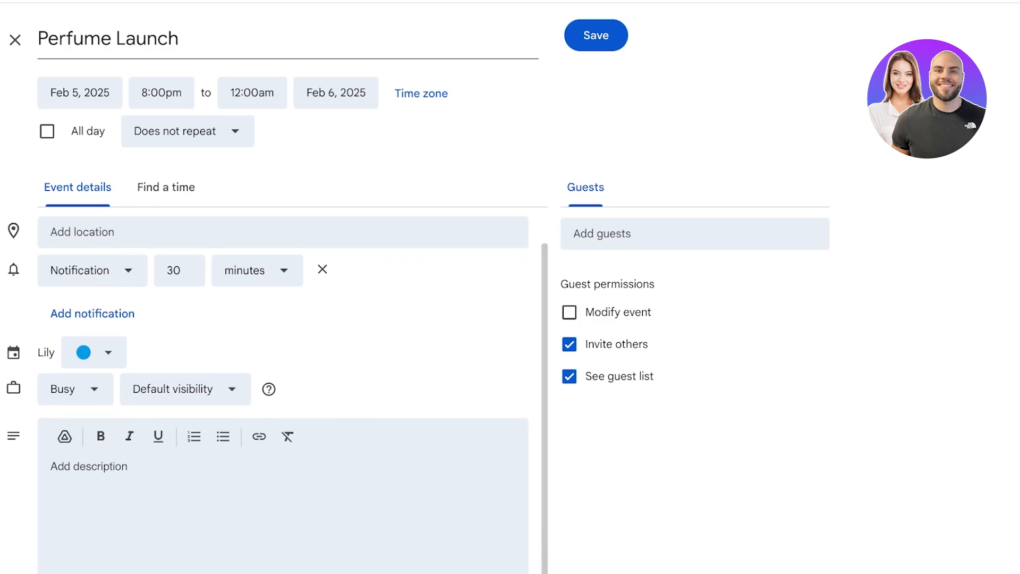
pyautogui.click(569, 376)
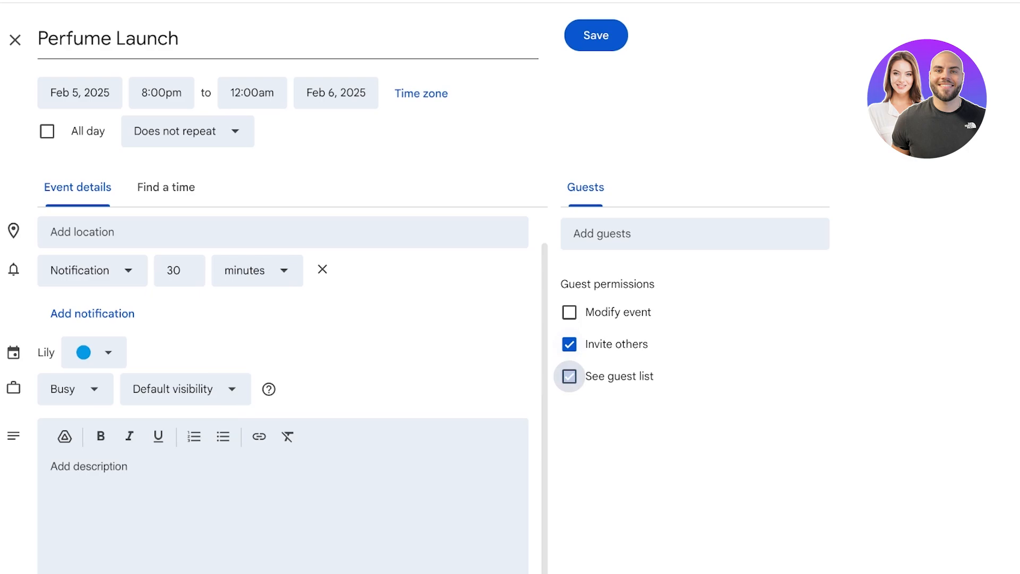
pyautogui.click(569, 376)
pyautogui.click(569, 344)
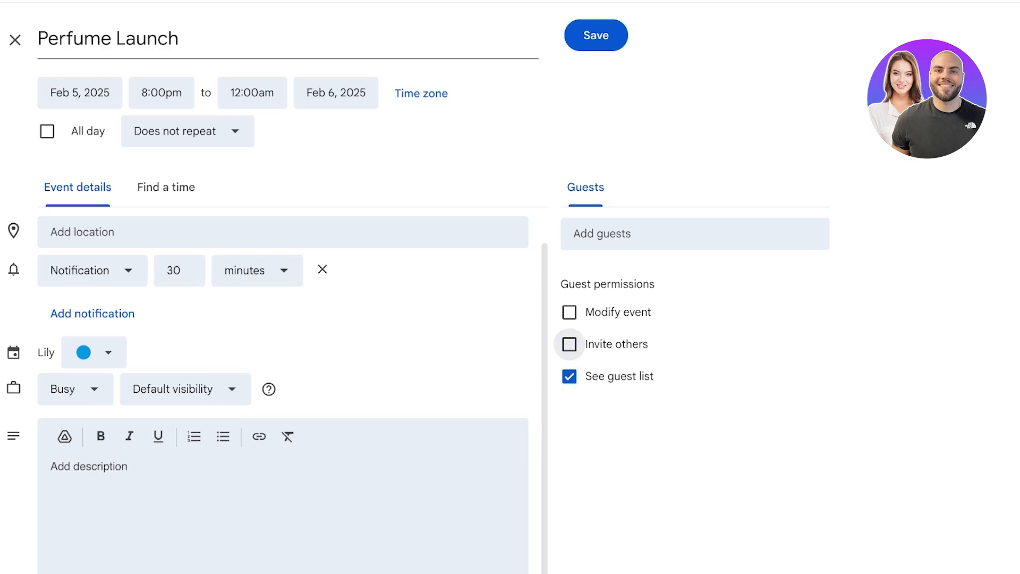
pyautogui.click(569, 312)
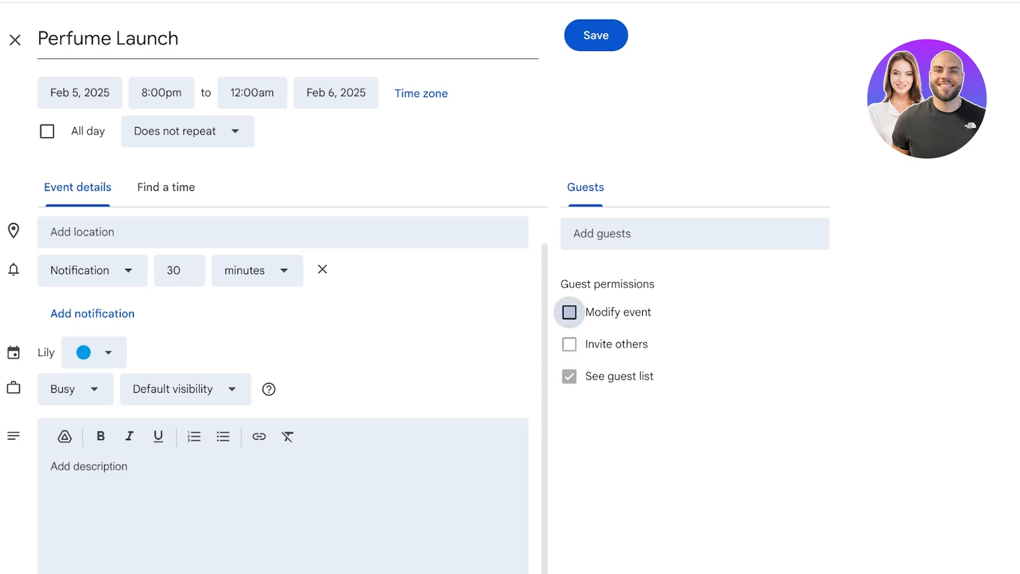
pyautogui.click(570, 313)
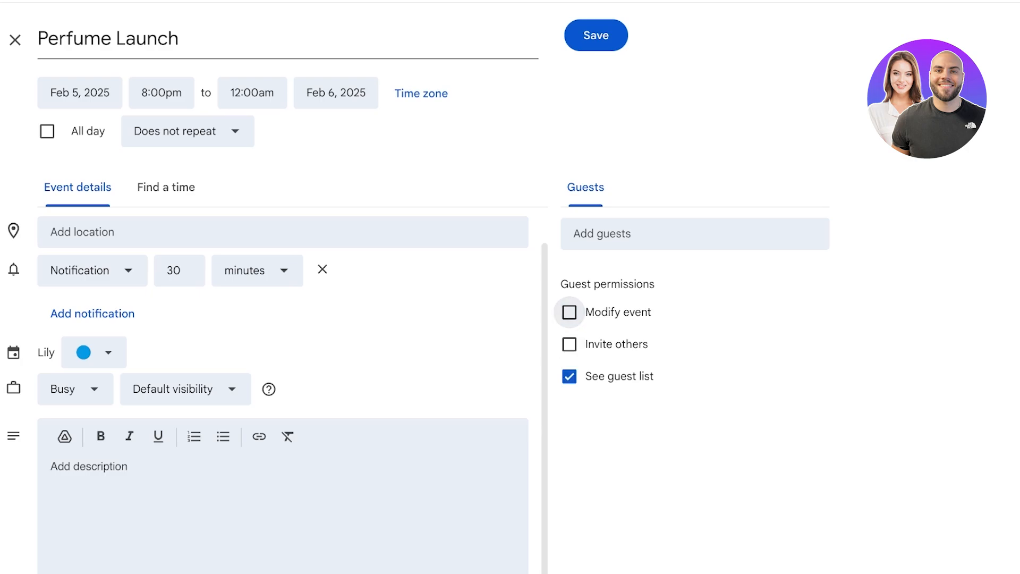
pyautogui.click(569, 313)
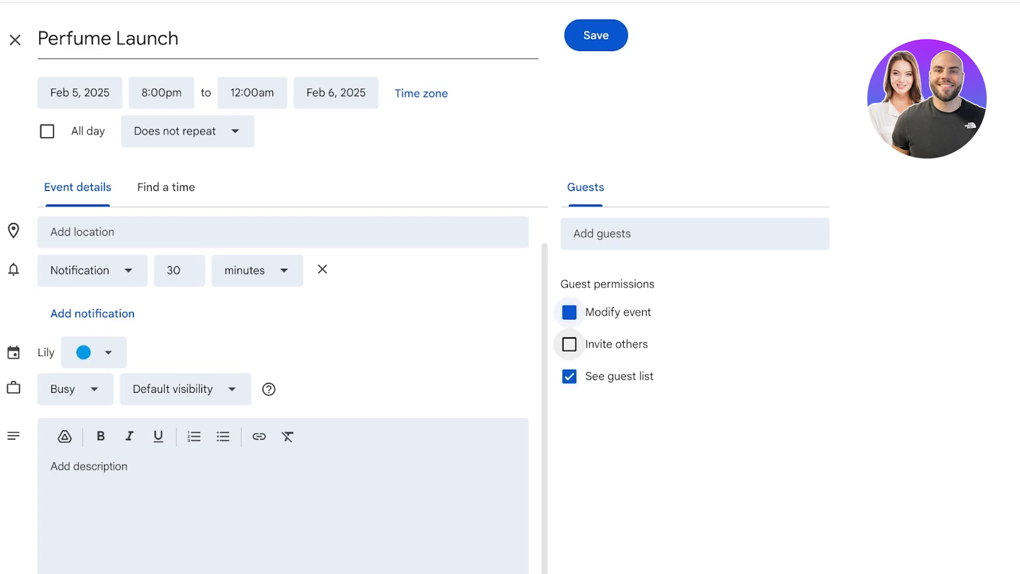
pyautogui.click(569, 312)
# Step: Save the Perfume Launch event and open its details on the calendar
pyautogui.click(597, 35)
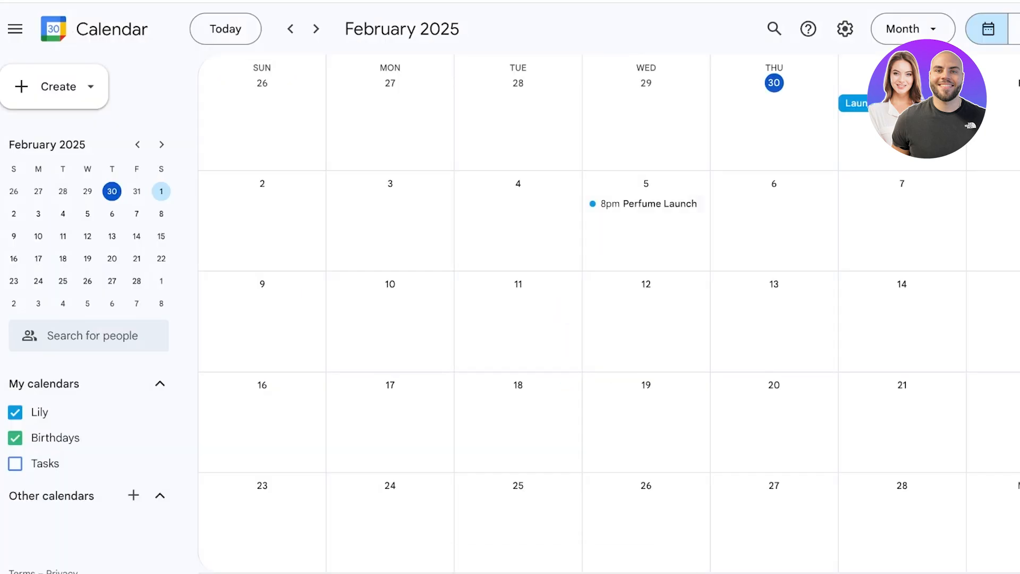
pyautogui.click(646, 203)
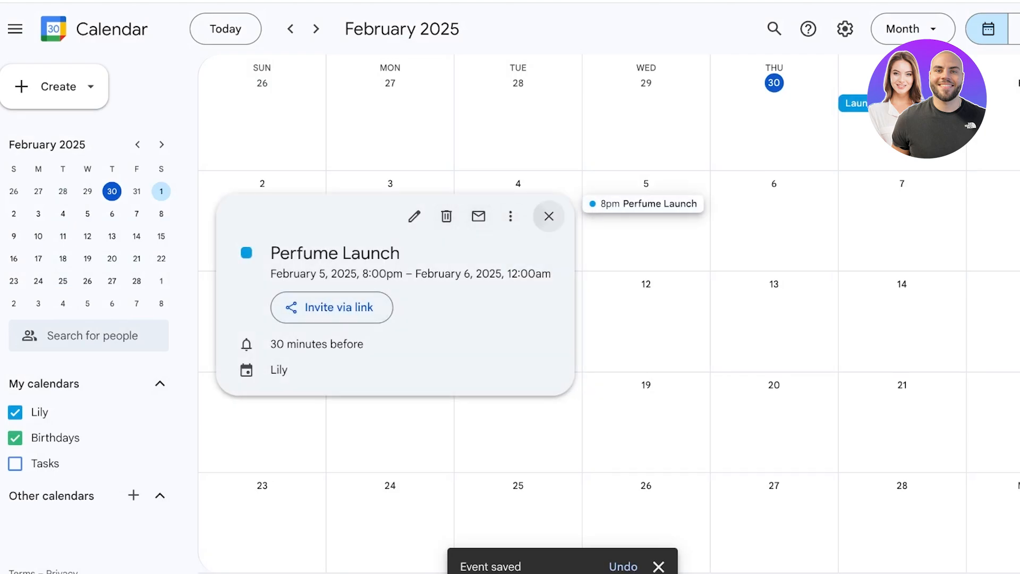
pyautogui.click(549, 216)
pyautogui.click(646, 203)
# Step: Show the event's Publish event HTML code and link, then close it
pyautogui.click(511, 215)
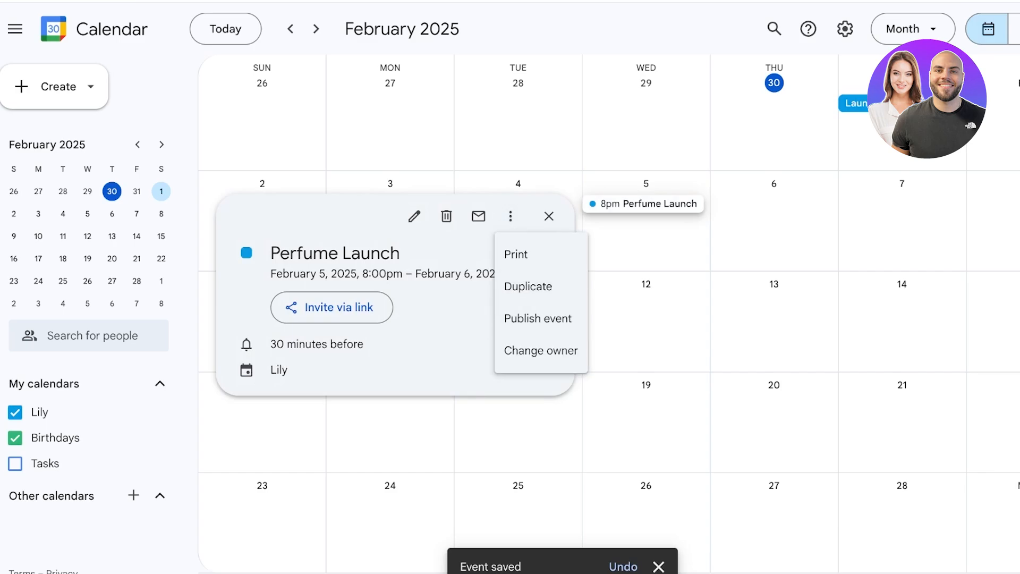
pyautogui.click(538, 318)
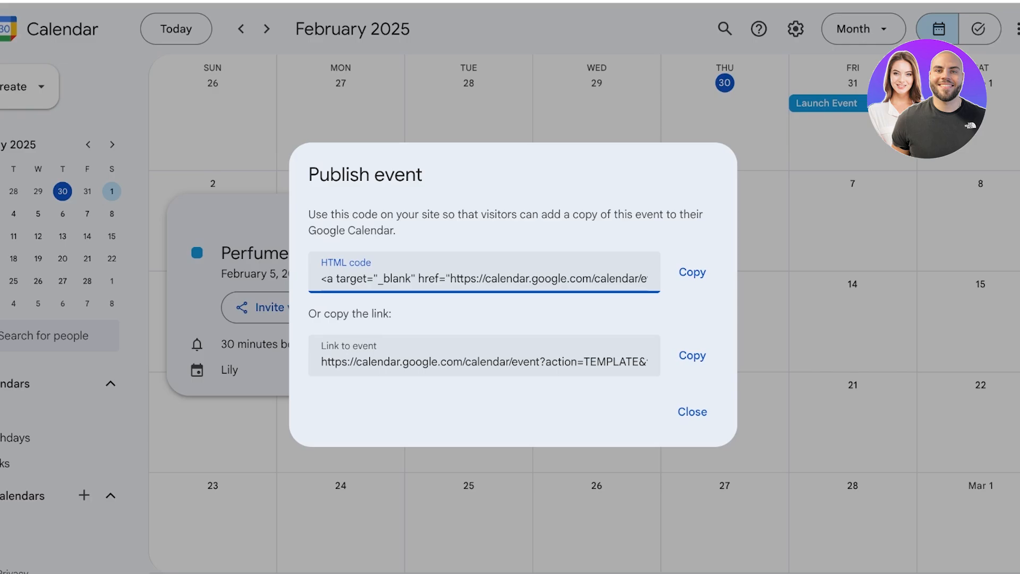
pyautogui.press('Escape')
pyautogui.hscroll(-1, 510, 313)
pyautogui.scroll(-1, 510, 313)
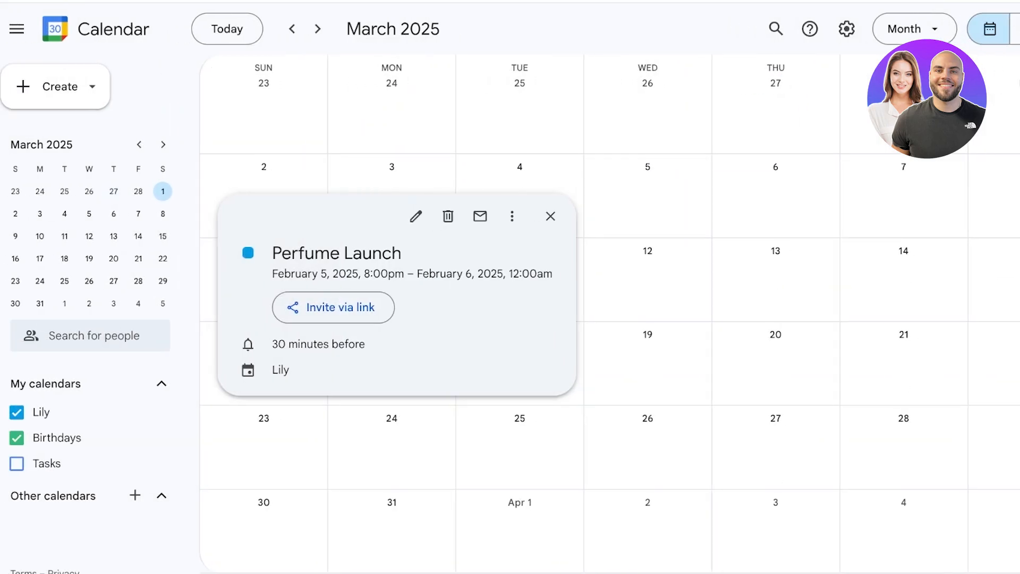
pyautogui.scroll(1, 610, 314)
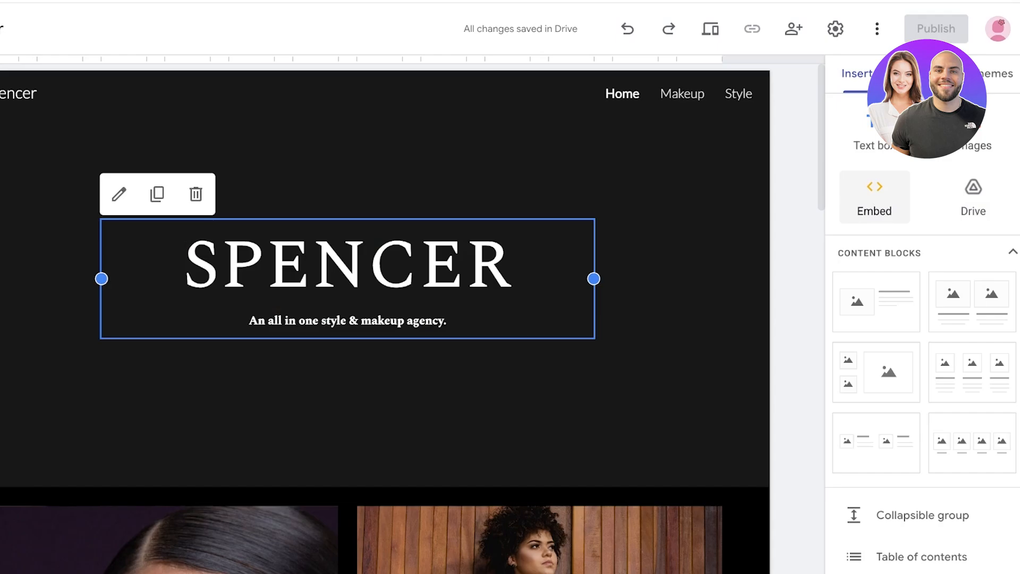
# Step: Open Embed from the web on the Spencer page, on the Embed code tab
pyautogui.scroll(-9, 903, 425)
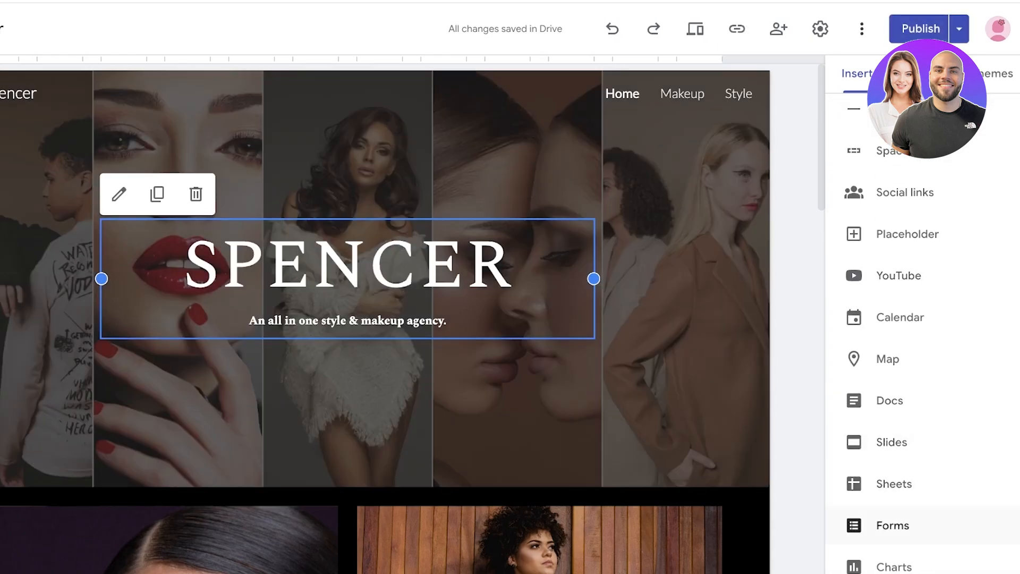
pyautogui.scroll(5, 903, 355)
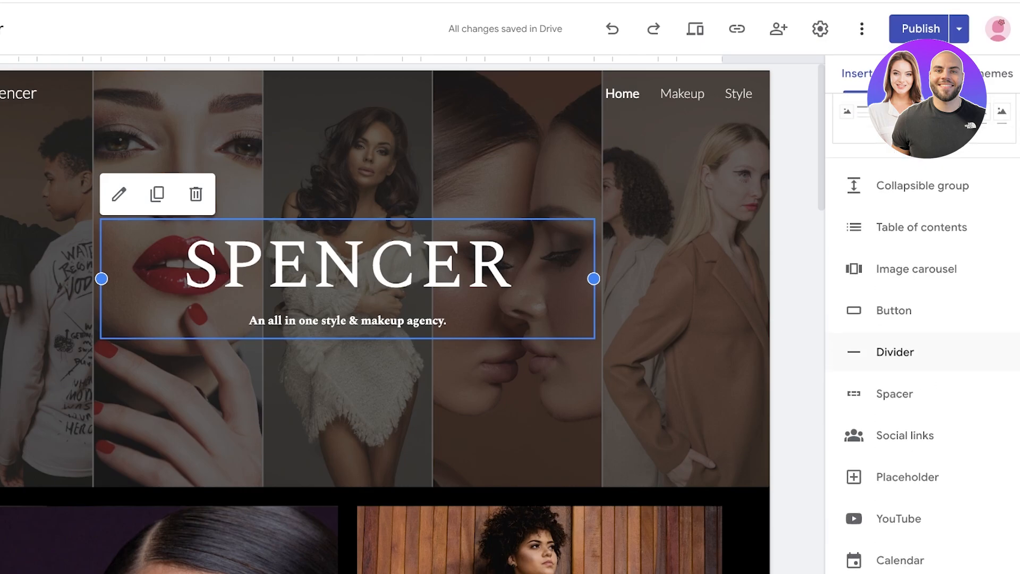
pyautogui.scroll(6, 903, 352)
pyautogui.click(875, 196)
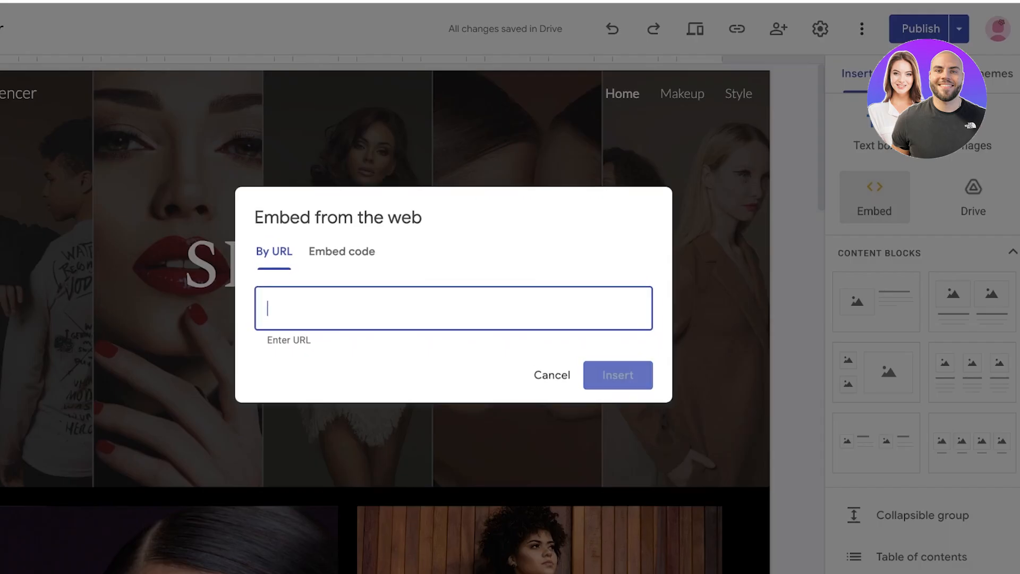
pyautogui.click(342, 251)
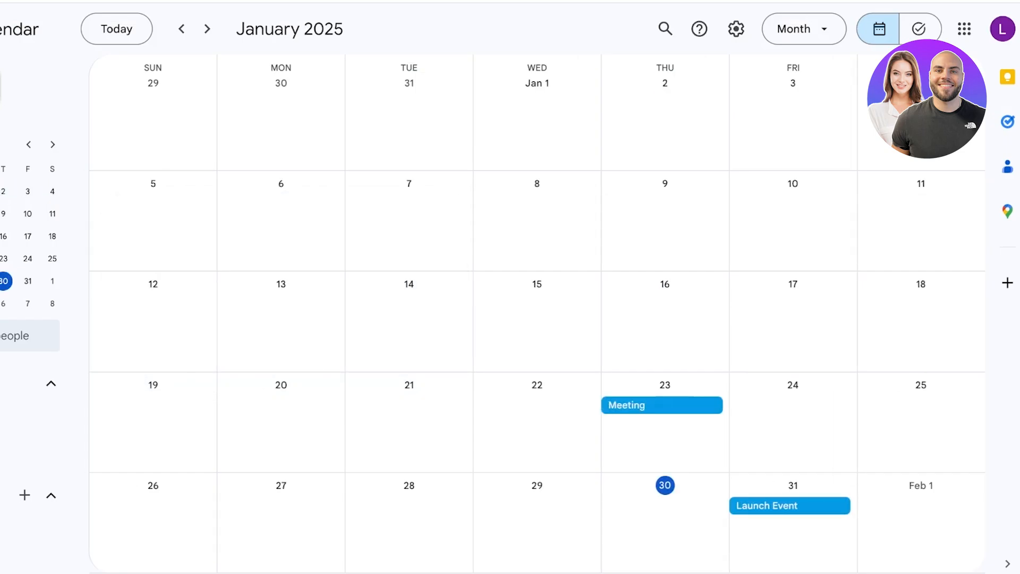
# Step: Go to the Lily calendar's Integrate calendar settings and select its embed code
pyautogui.click(804, 29)
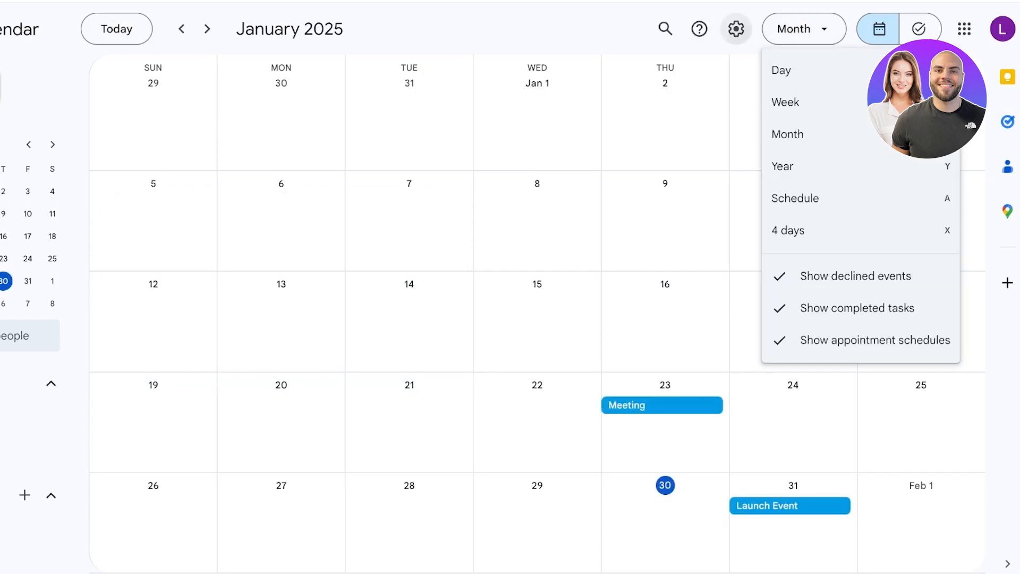
pyautogui.click(736, 29)
pyautogui.click(736, 28)
pyautogui.click(736, 29)
pyautogui.click(751, 67)
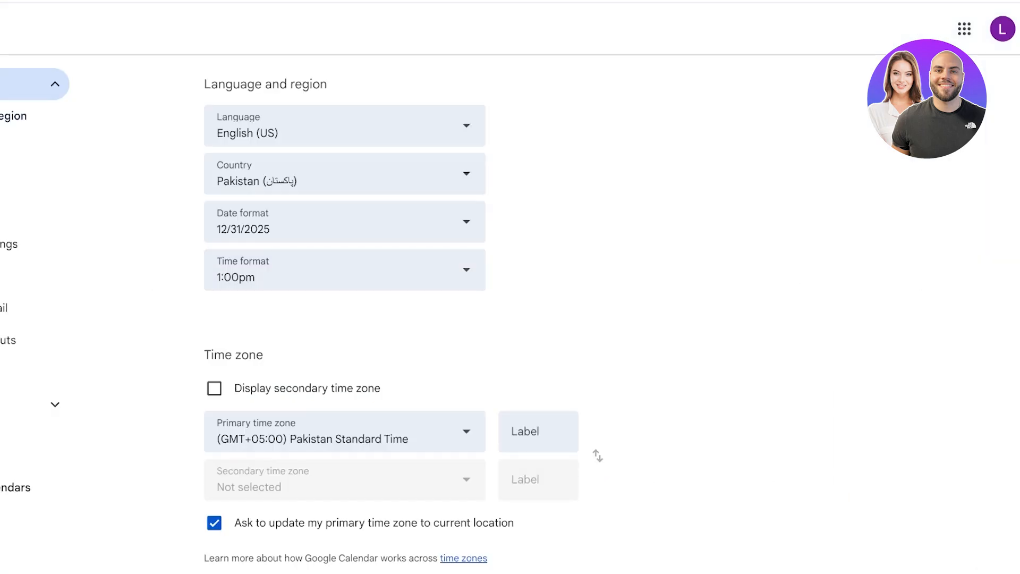
pyautogui.click(31, 497)
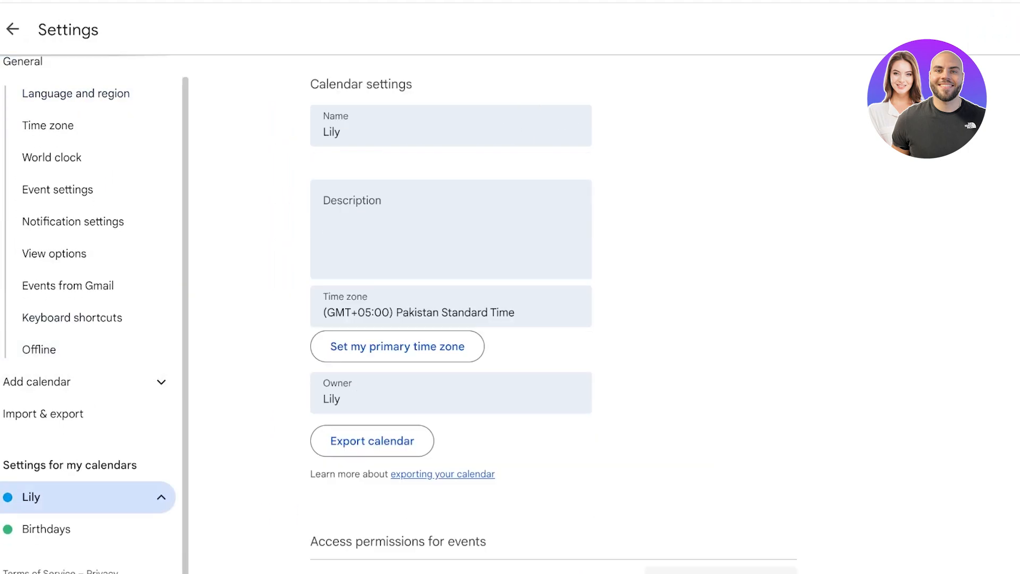
pyautogui.scroll(-5, 450, 229)
pyautogui.click(71, 465)
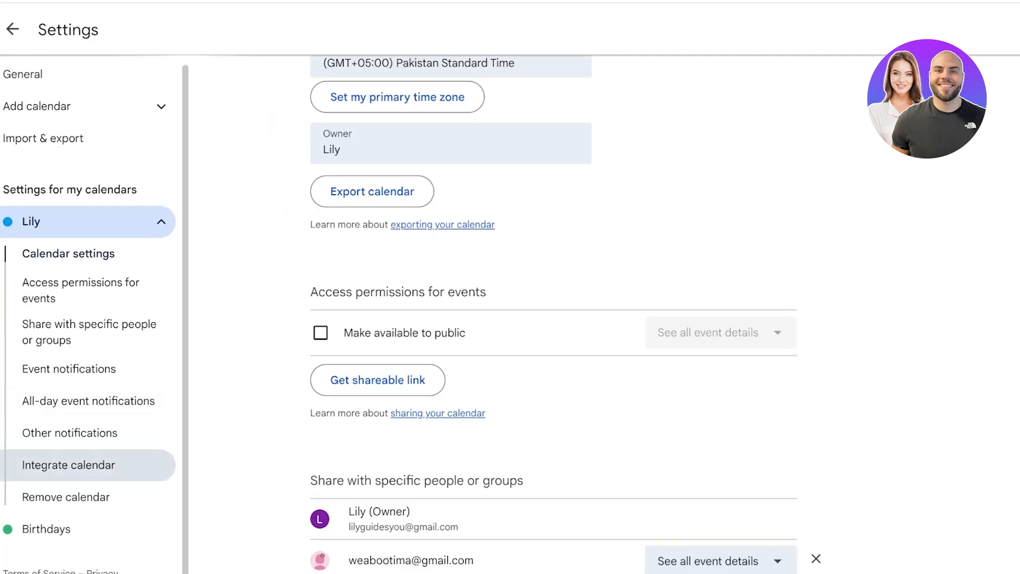
pyautogui.tripleClick(343, 246)
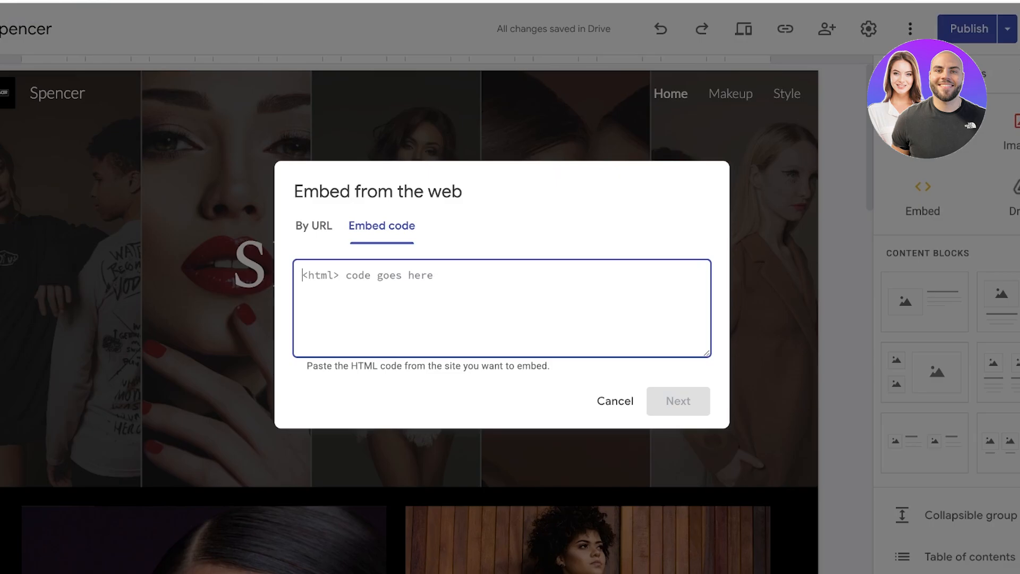
# Step: Paste the Lily calendar's iframe code and insert it into the Spencer page
pyautogui.click(678, 402)
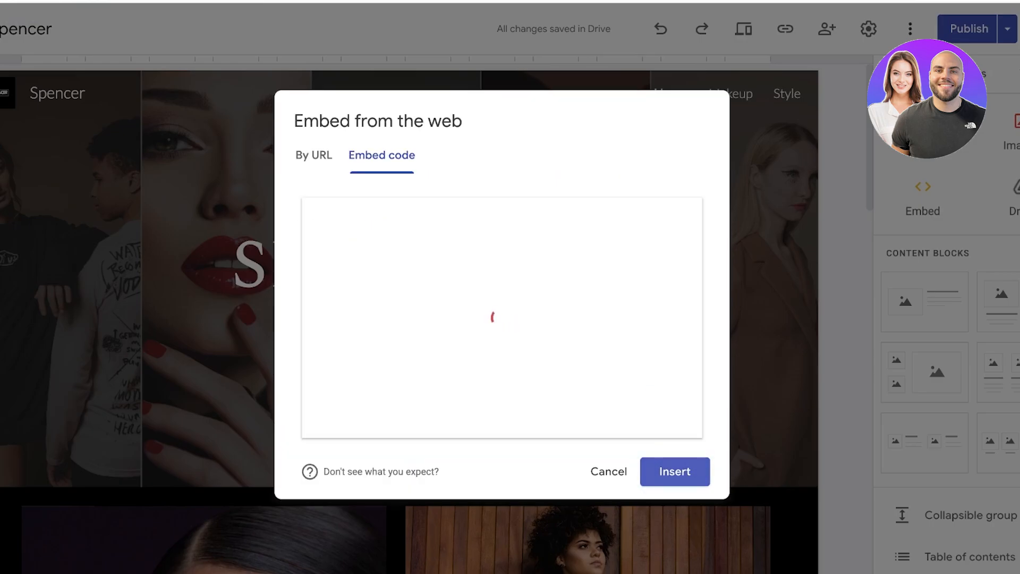
pyautogui.click(675, 472)
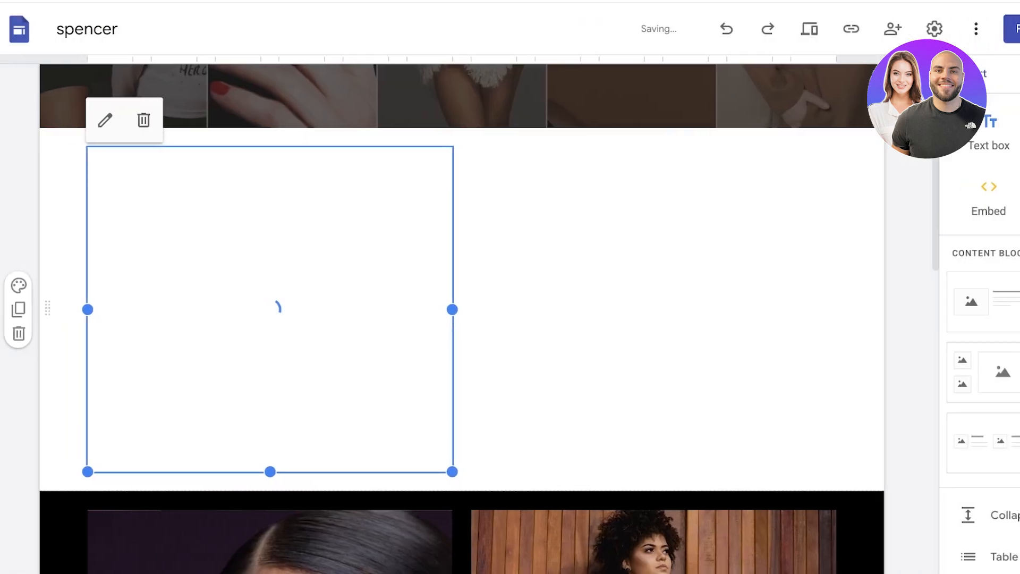
# Step: Enlarge the embedded calendar to full page width, then return to the Lily calendar
pyautogui.moveTo(452, 471); pyautogui.dragTo(718, 573)
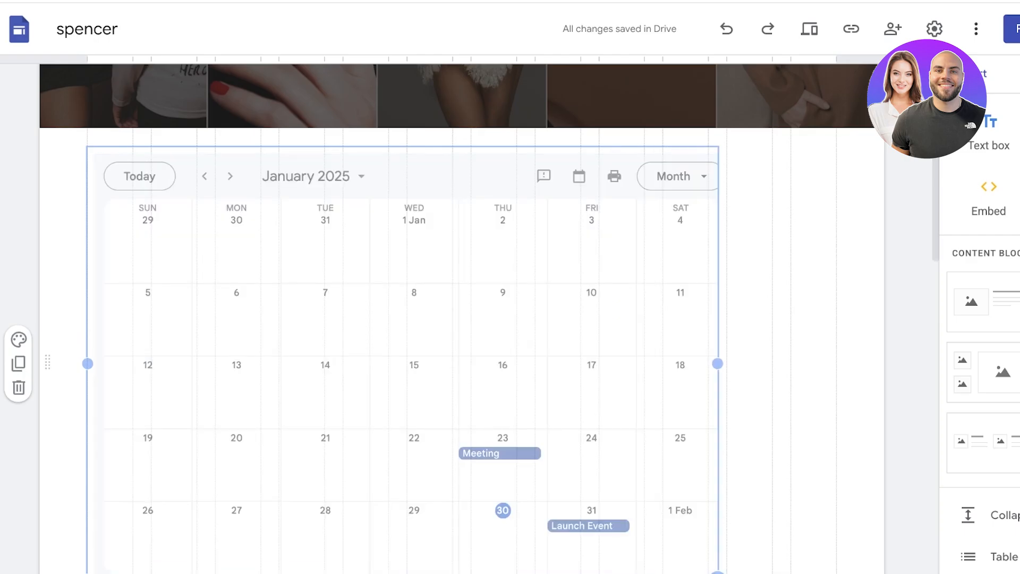
pyautogui.moveTo(717, 333); pyautogui.dragTo(830, 334)
pyautogui.scroll(7, 829, 334)
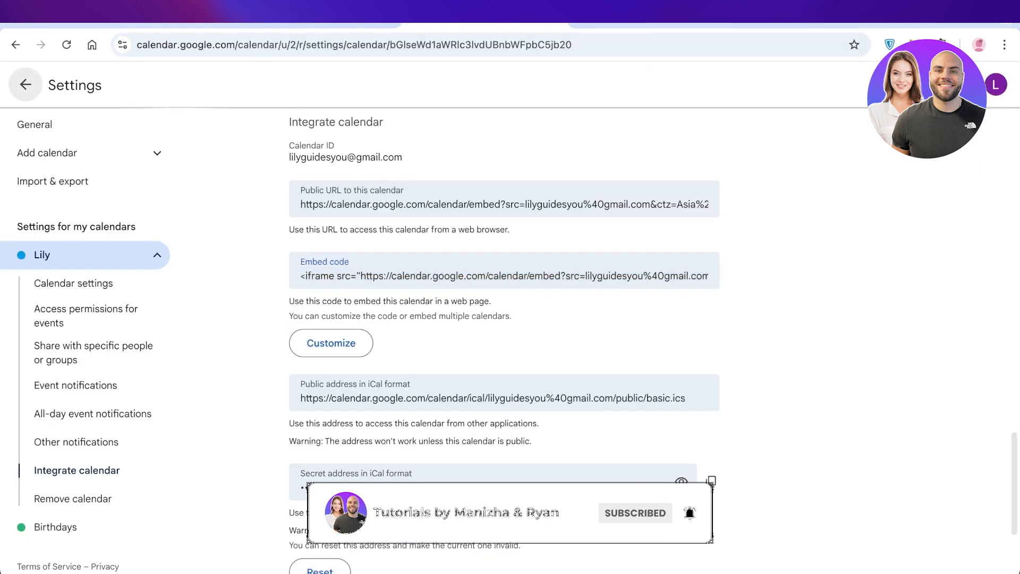
pyautogui.click(25, 84)
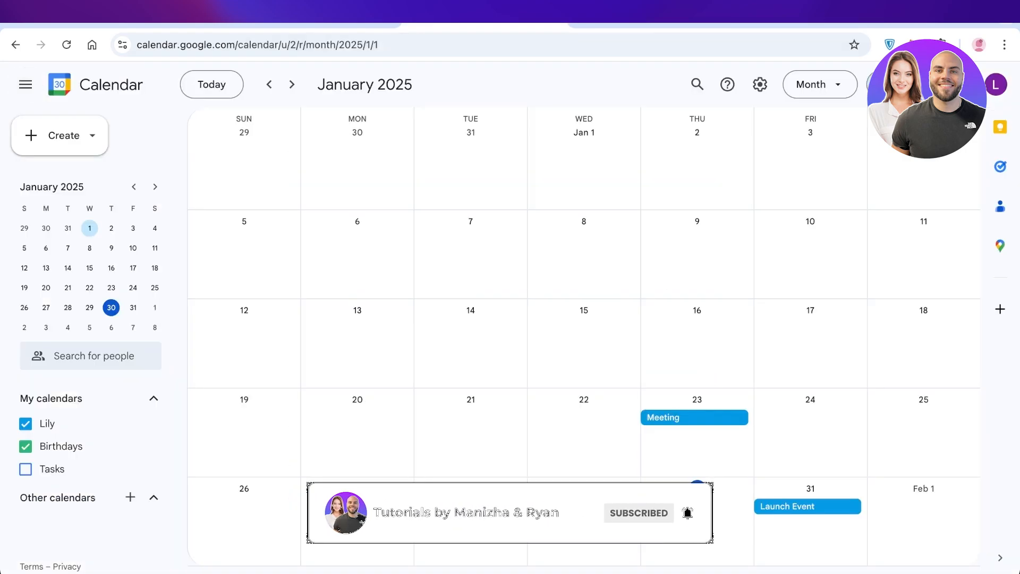